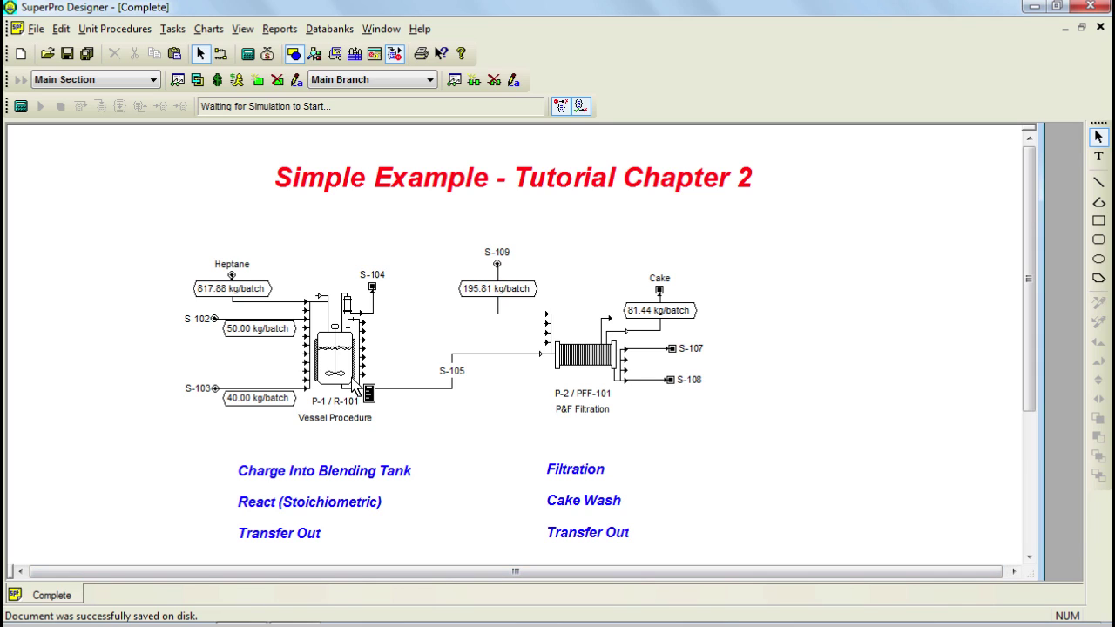
# Review the operating conditions, reaction data and stoichiometry balance of the REACT-1 operation in vessel procedure P-1.
pyautogui.rightClick(357, 387)
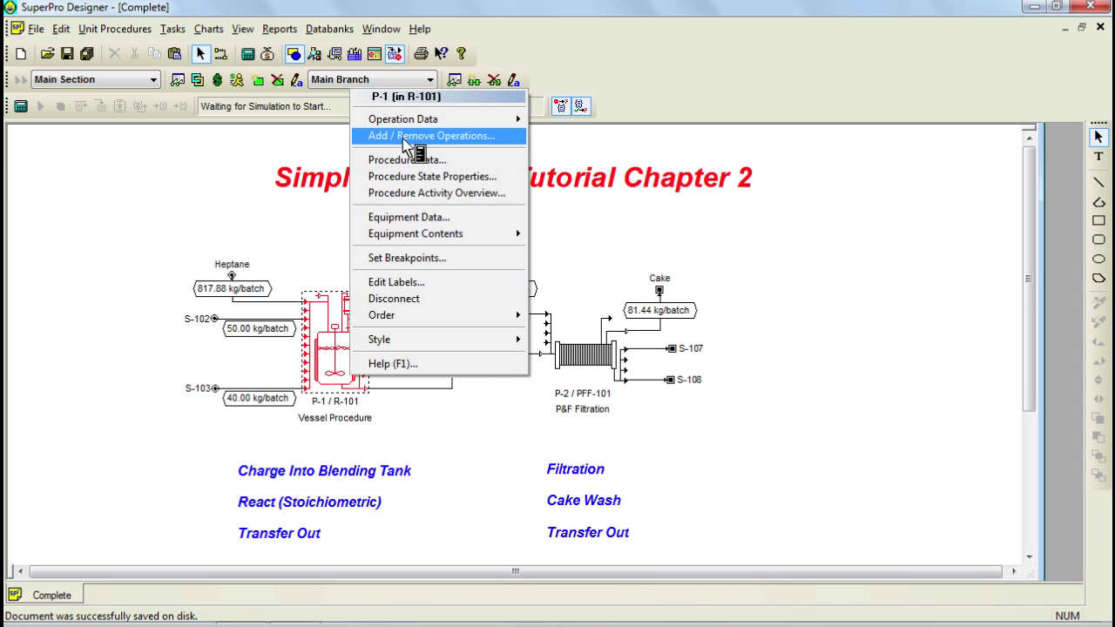
pyautogui.moveTo(410, 127)
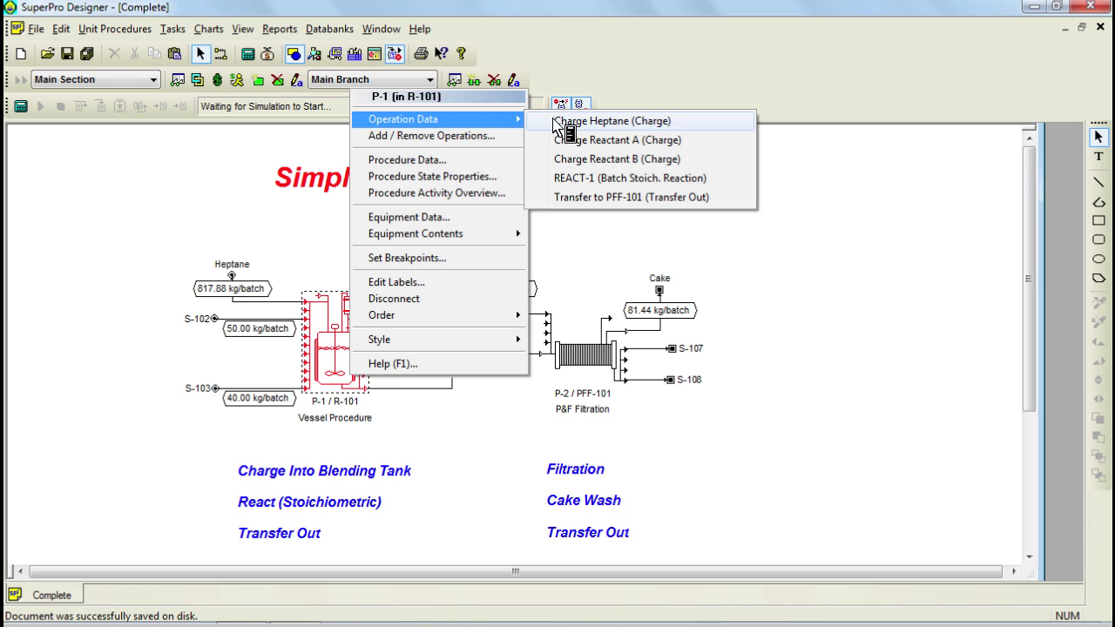
pyautogui.click(577, 183)
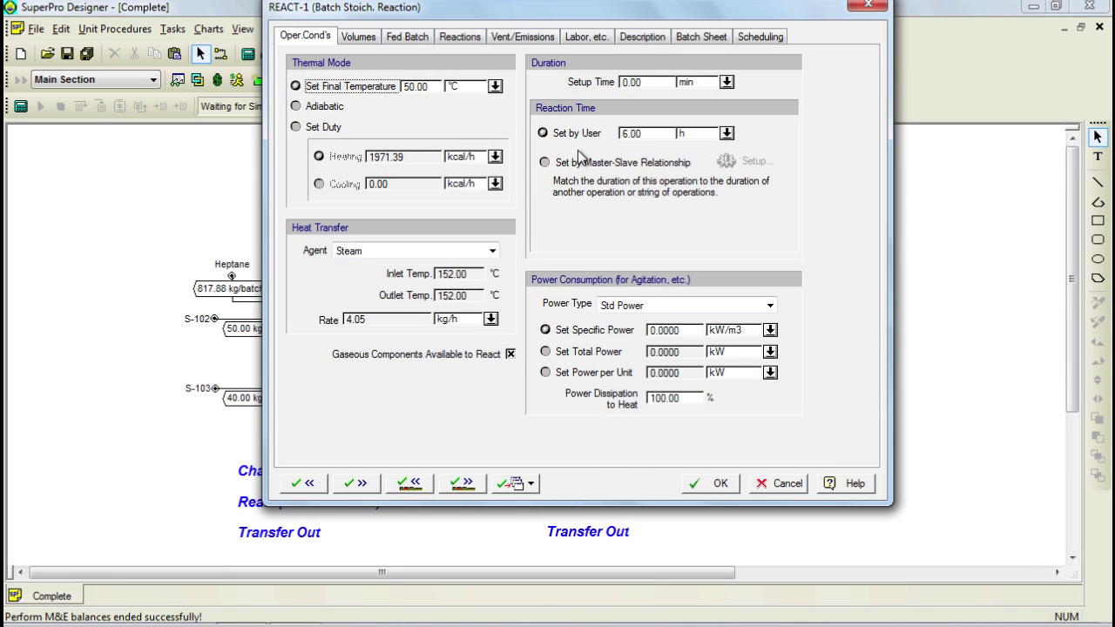
pyautogui.click(459, 38)
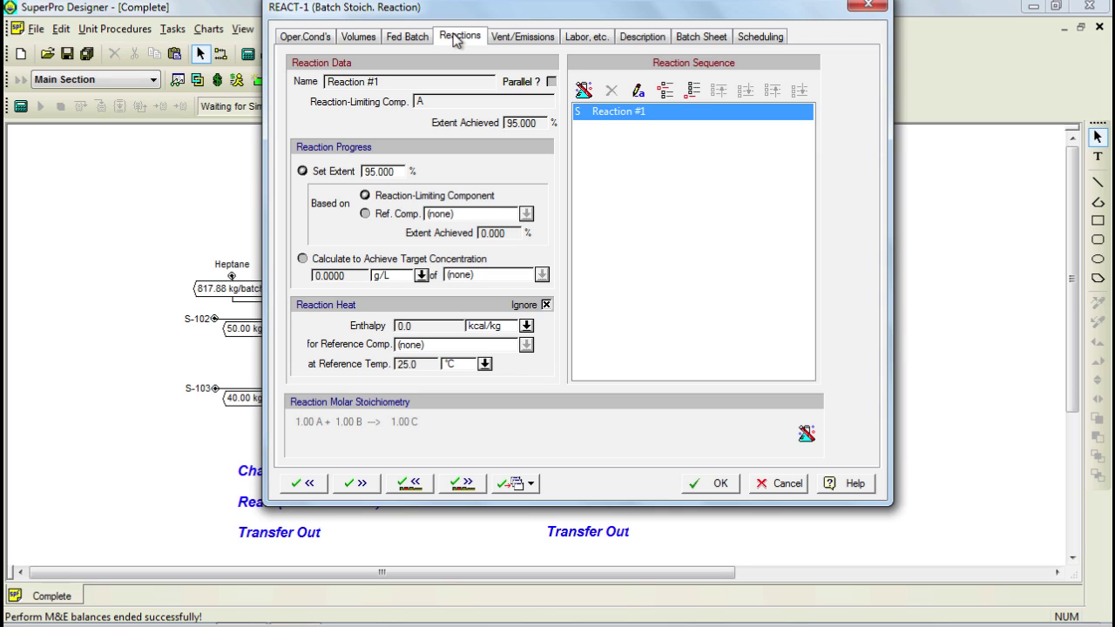
pyautogui.click(585, 91)
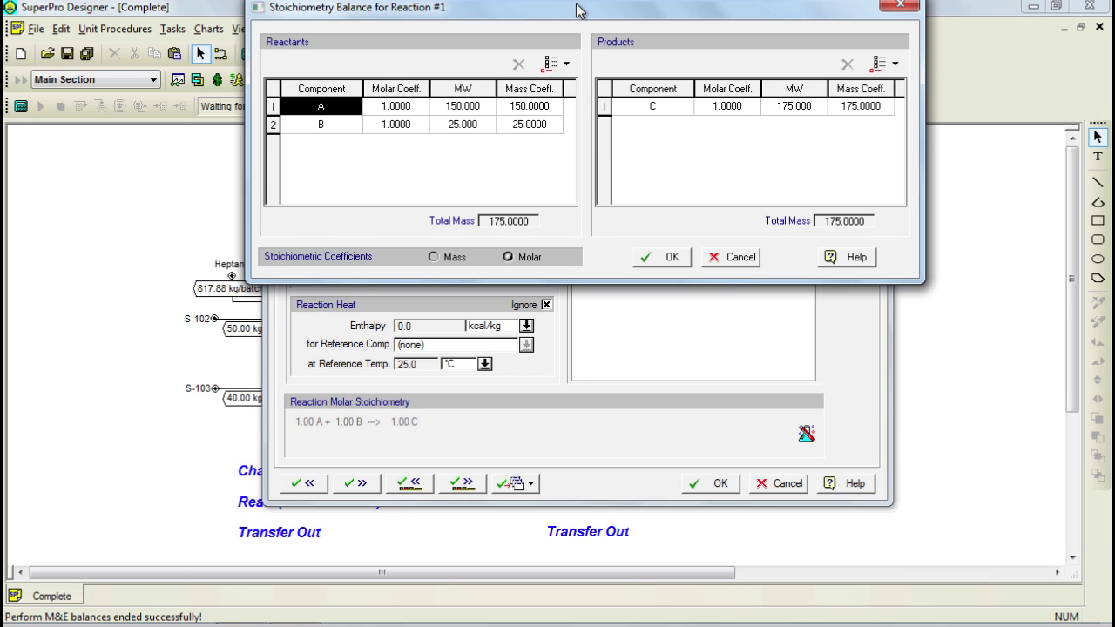
pyautogui.moveTo(578, 8); pyautogui.dragTo(577, 71)
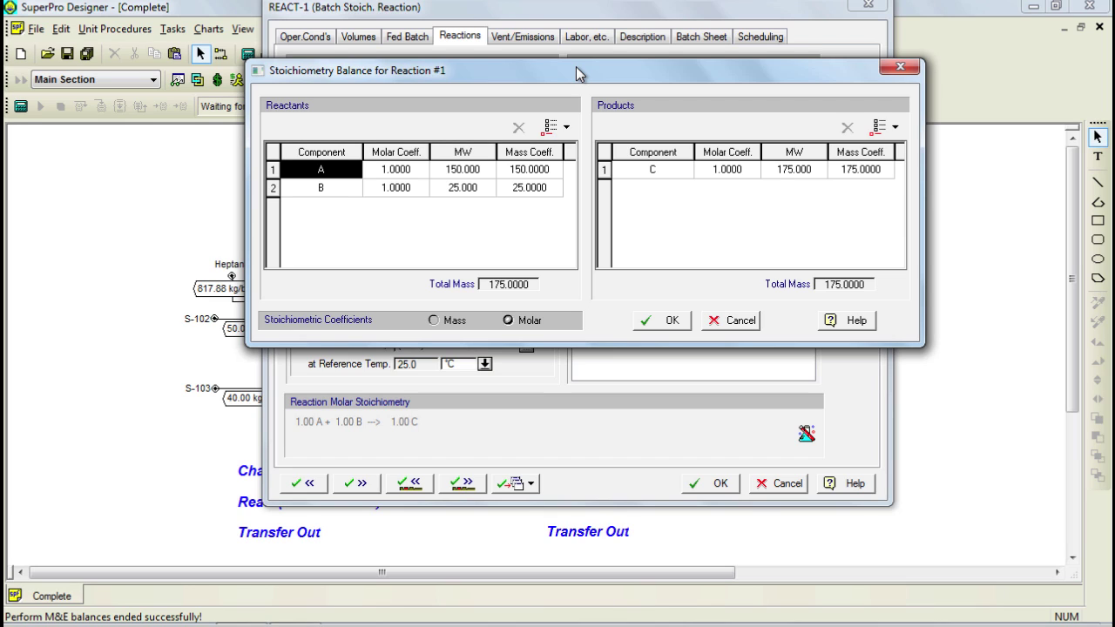
pyautogui.click(676, 322)
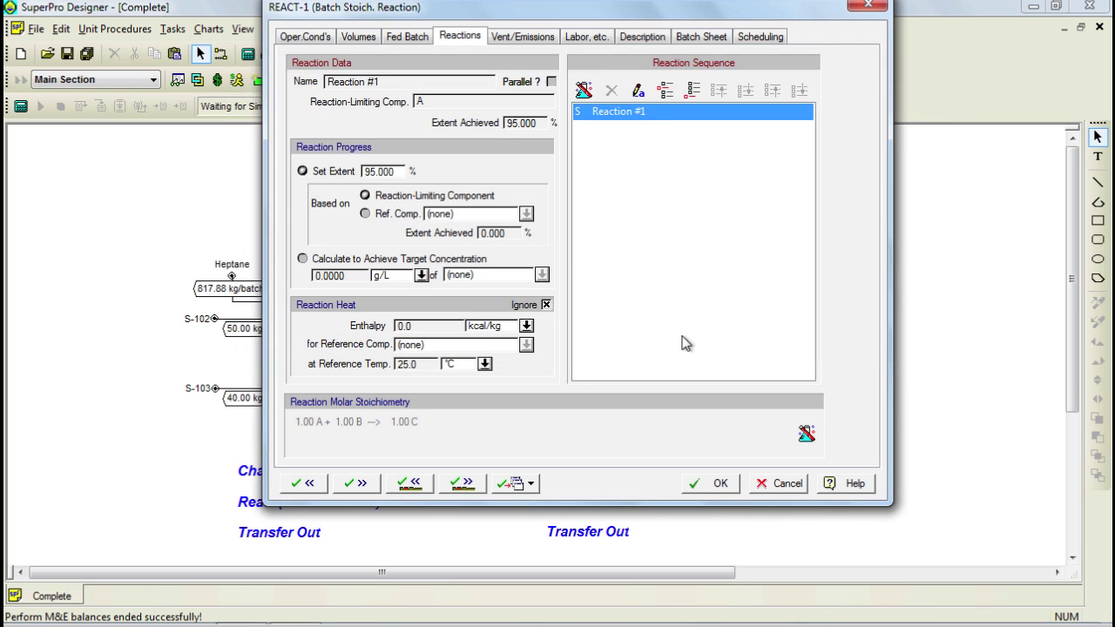
pyautogui.click(720, 486)
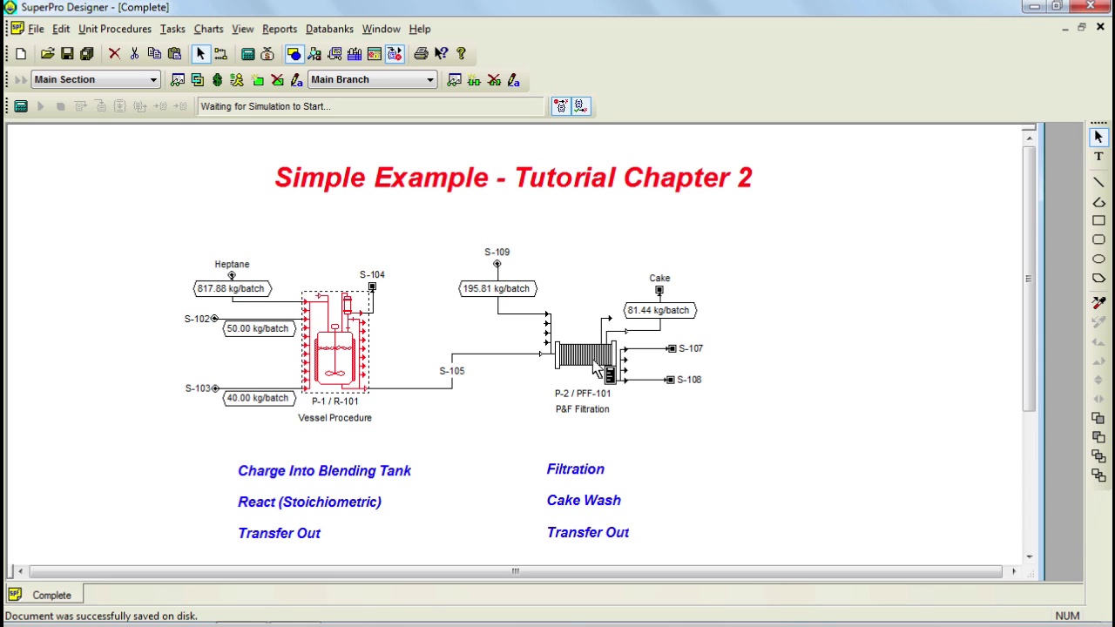
# Close the completed example, launch SuperPro Designer 8.5 from the desktop and start a new process file.
pyautogui.click(1100, 16)
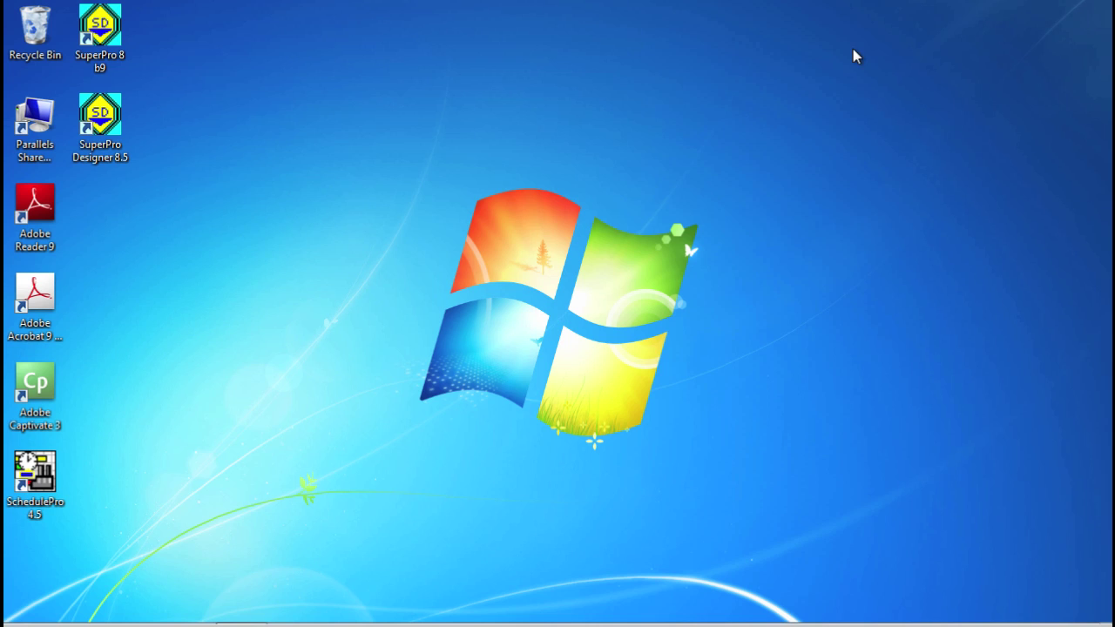
pyautogui.doubleClick(102, 126)
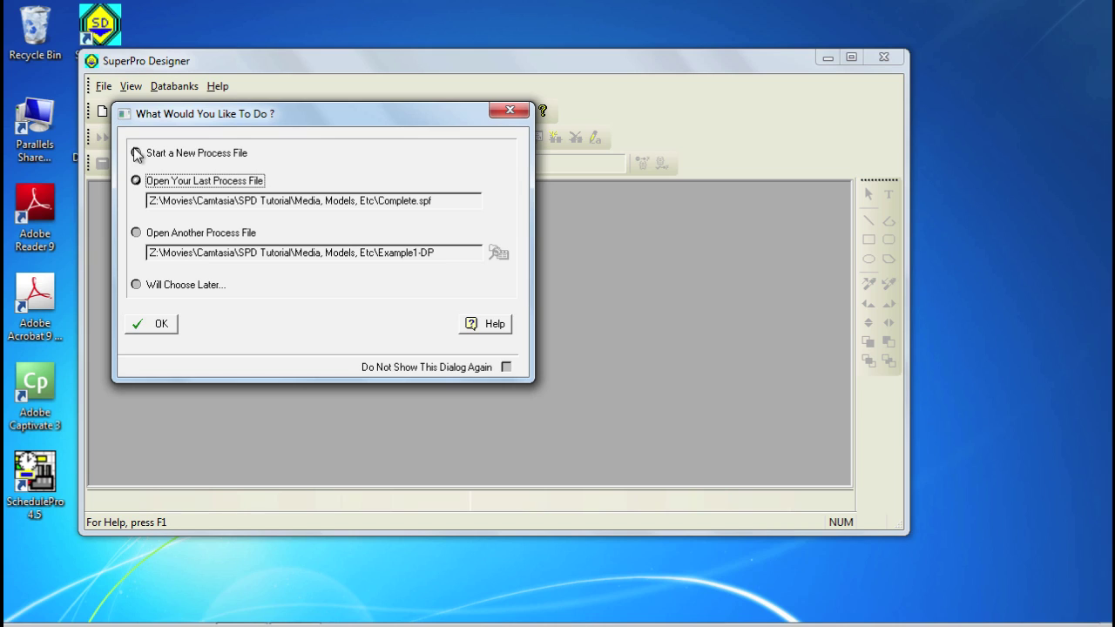
pyautogui.click(136, 152)
pyautogui.click(149, 321)
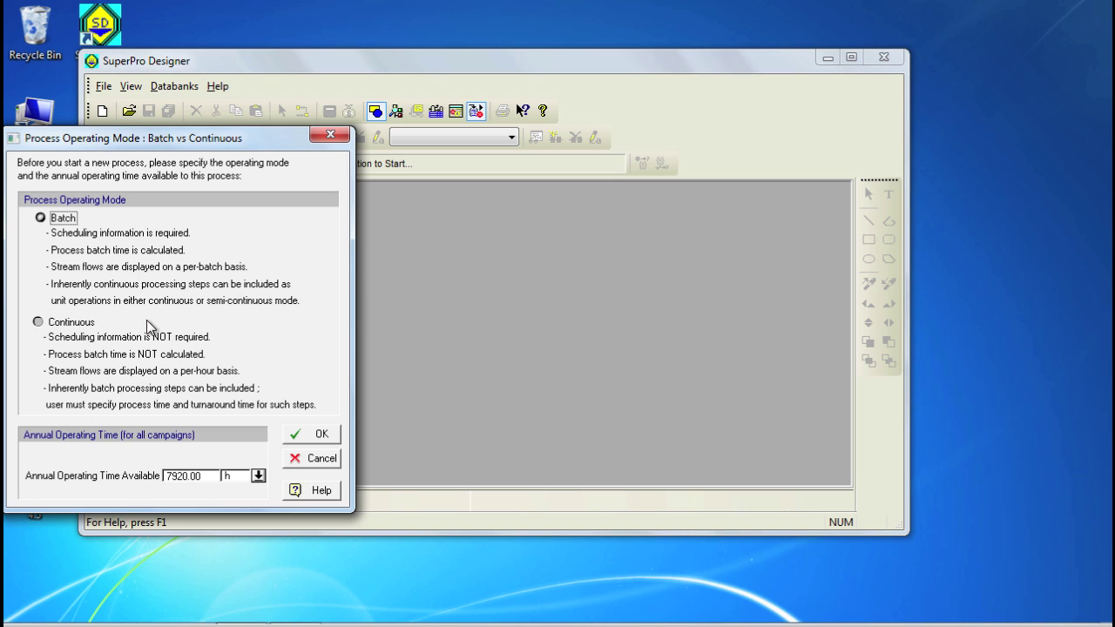
# Accept the batch operating mode with 7920 h of annual operating time and maximize the program window.
pyautogui.moveTo(101, 141); pyautogui.dragTo(269, 118)
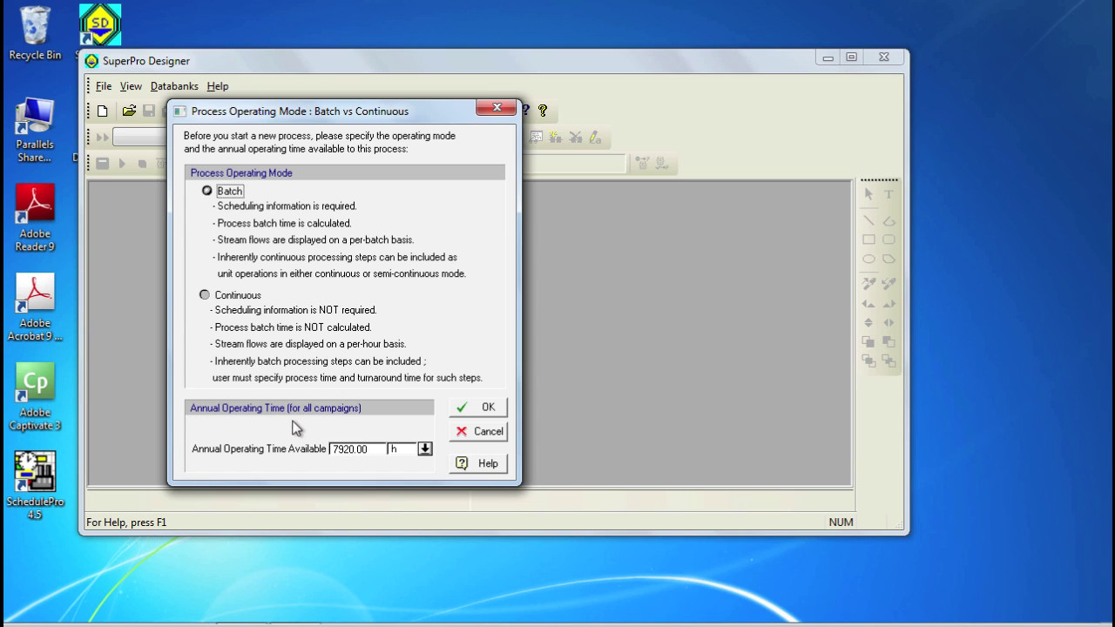
pyautogui.click(466, 409)
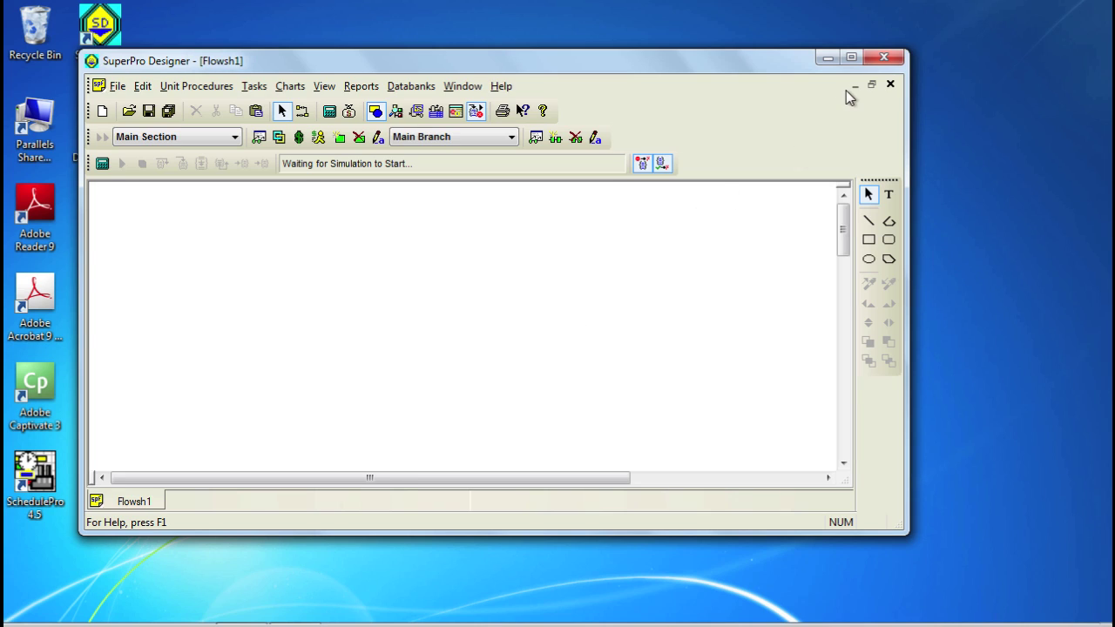
pyautogui.click(851, 61)
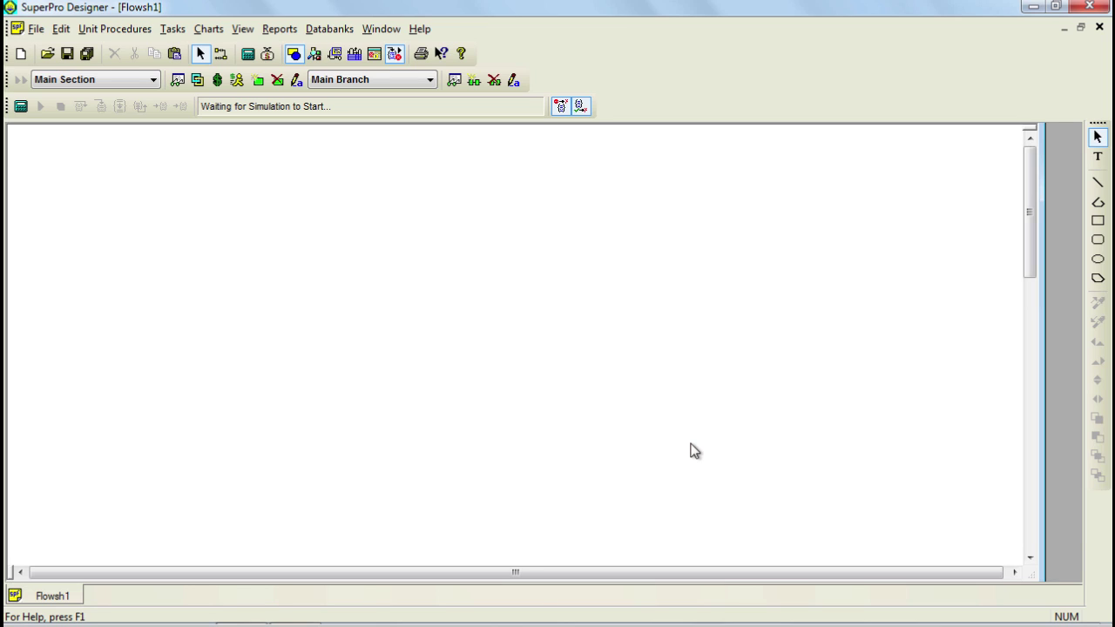
pyautogui.scroll(-1, 724, 451)
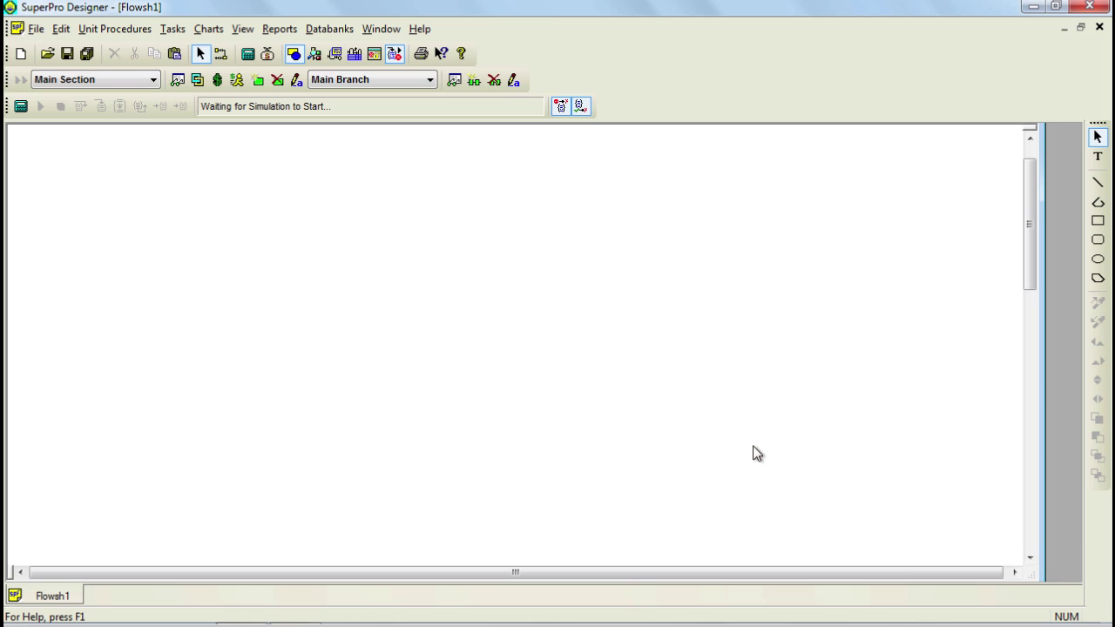
# Register Heptane from the Designer databank as a pure component of the process.
pyautogui.click(175, 29)
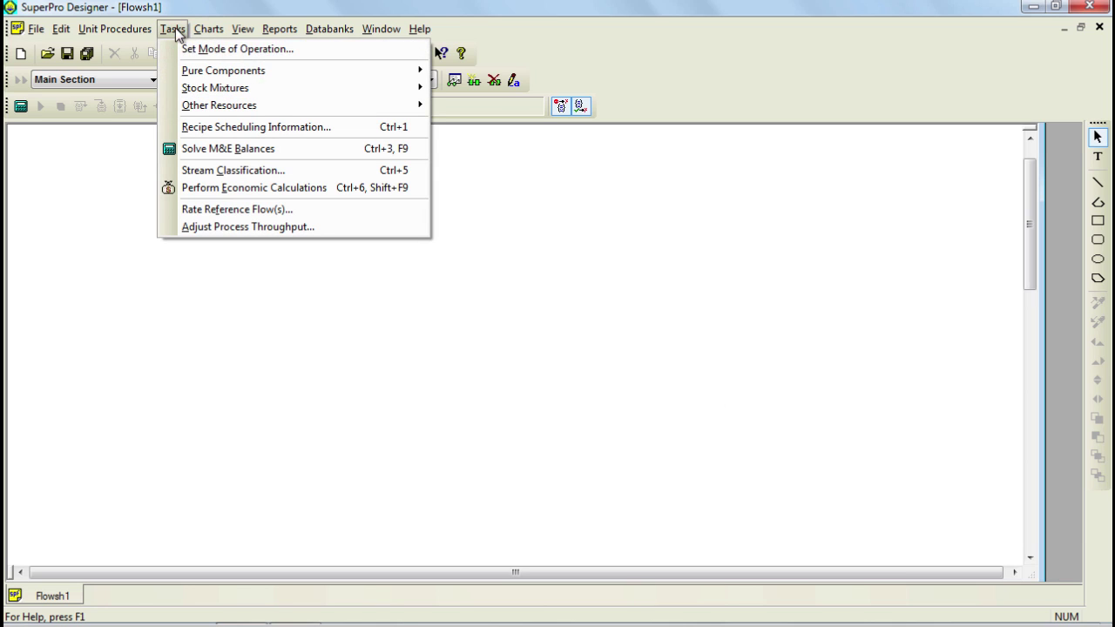
pyautogui.moveTo(202, 71)
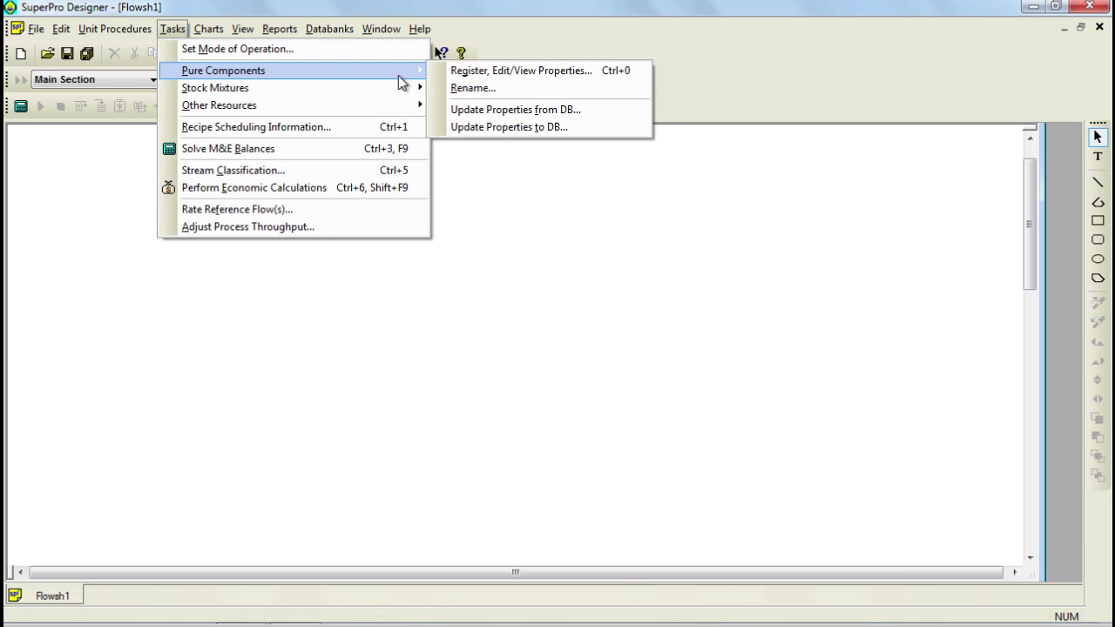
pyautogui.click(503, 77)
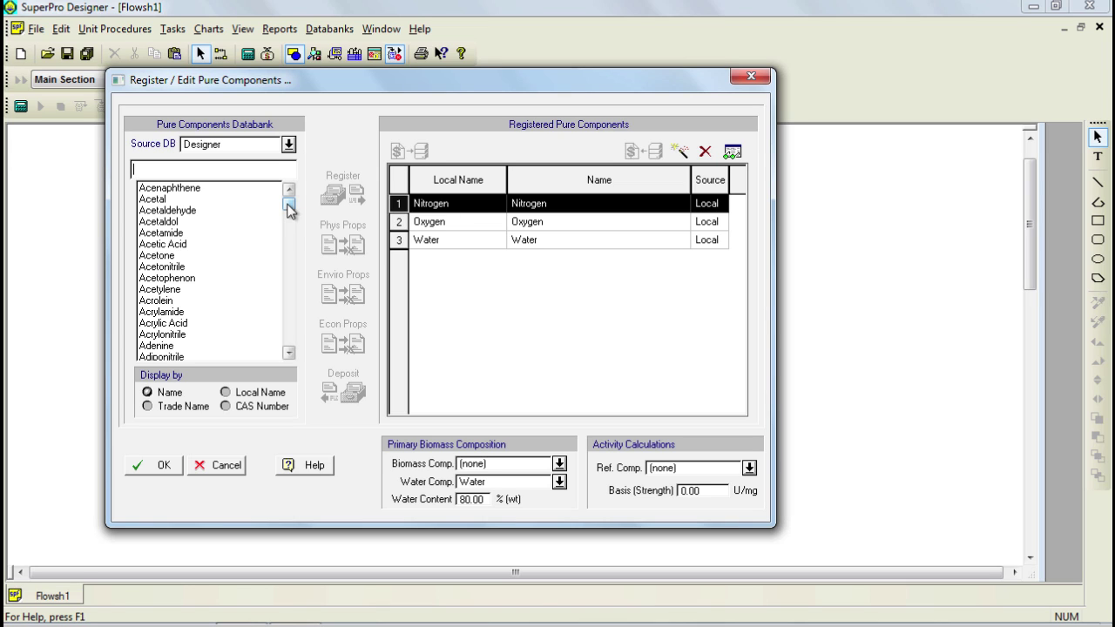
pyautogui.moveTo(290, 202)
pyautogui.mouseDown()
pyautogui.moveTo(290, 225)
pyautogui.moveTo(290, 202)
pyautogui.mouseUp()
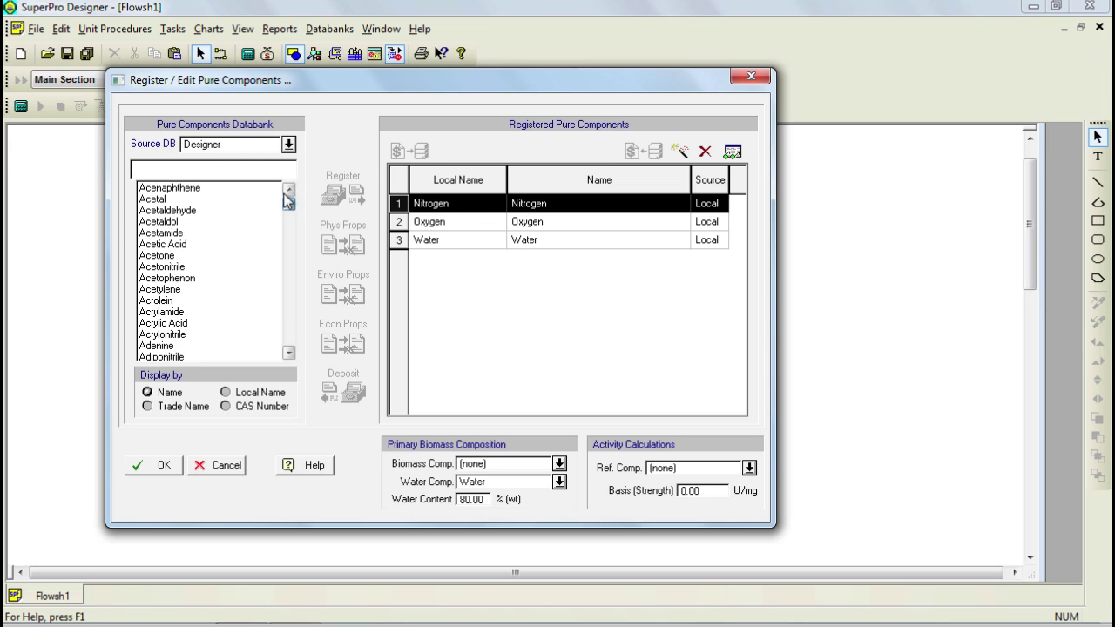
pyautogui.click(226, 165)
pyautogui.write('He')
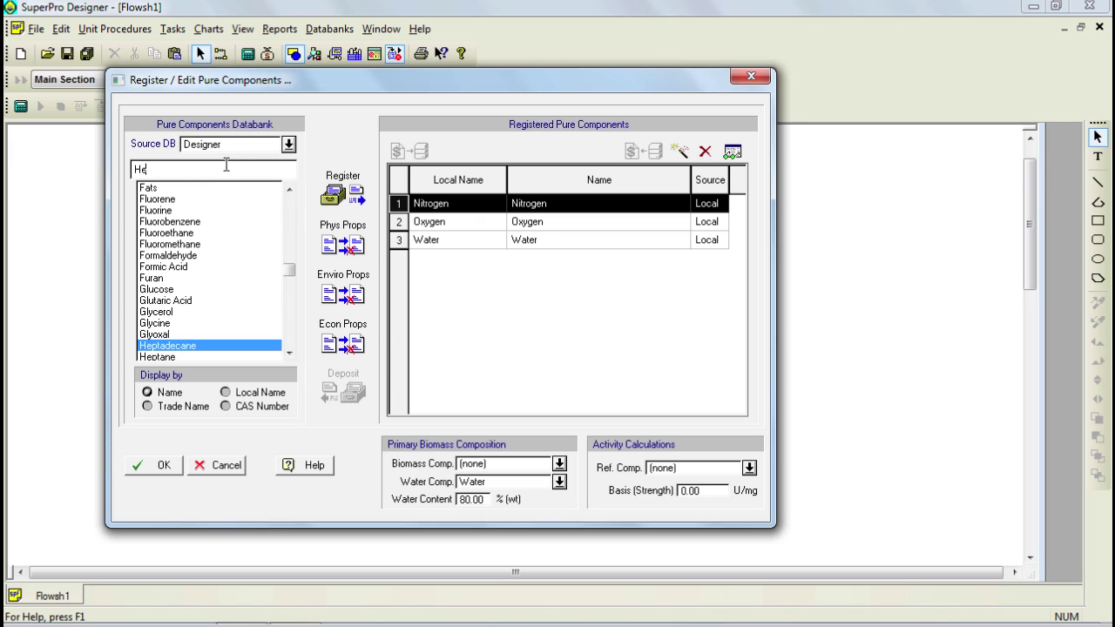
pyautogui.write('ptane')
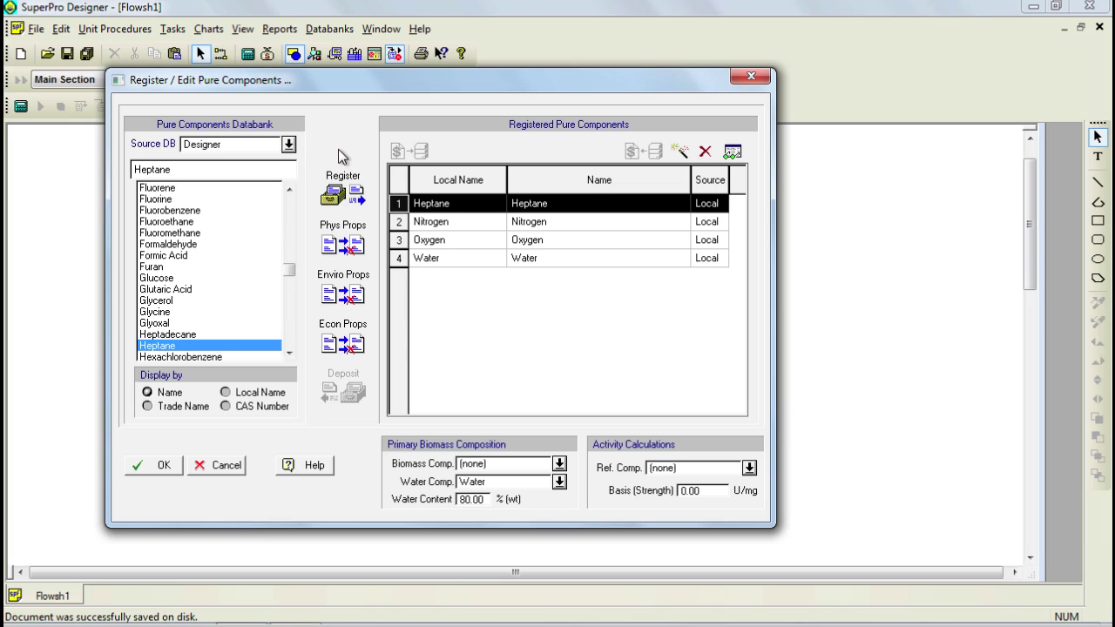
# Define a new pure component A that takes its default property values from Sucrose in the Designer database.
pyautogui.click(680, 158)
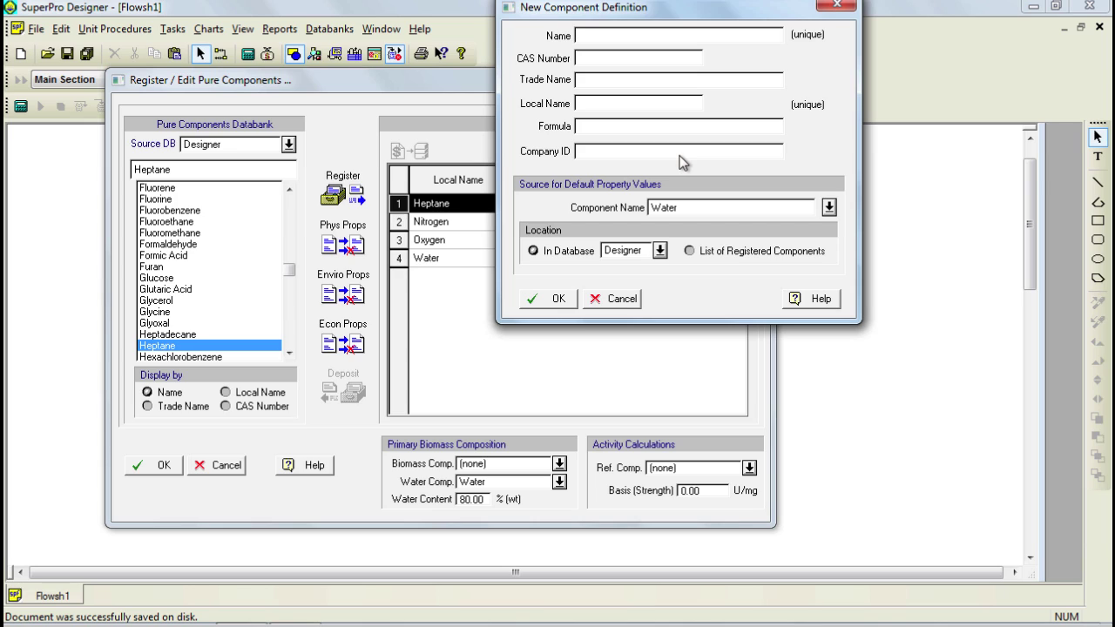
pyautogui.write('A')
pyautogui.press('BackSpace')
pyautogui.write('A')
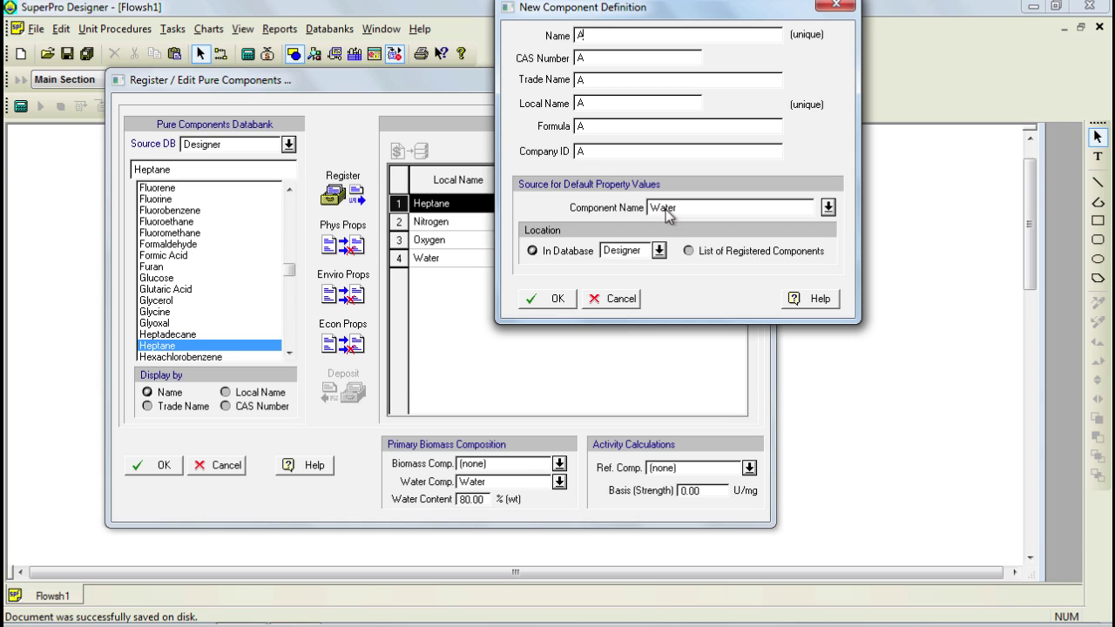
pyautogui.click(827, 208)
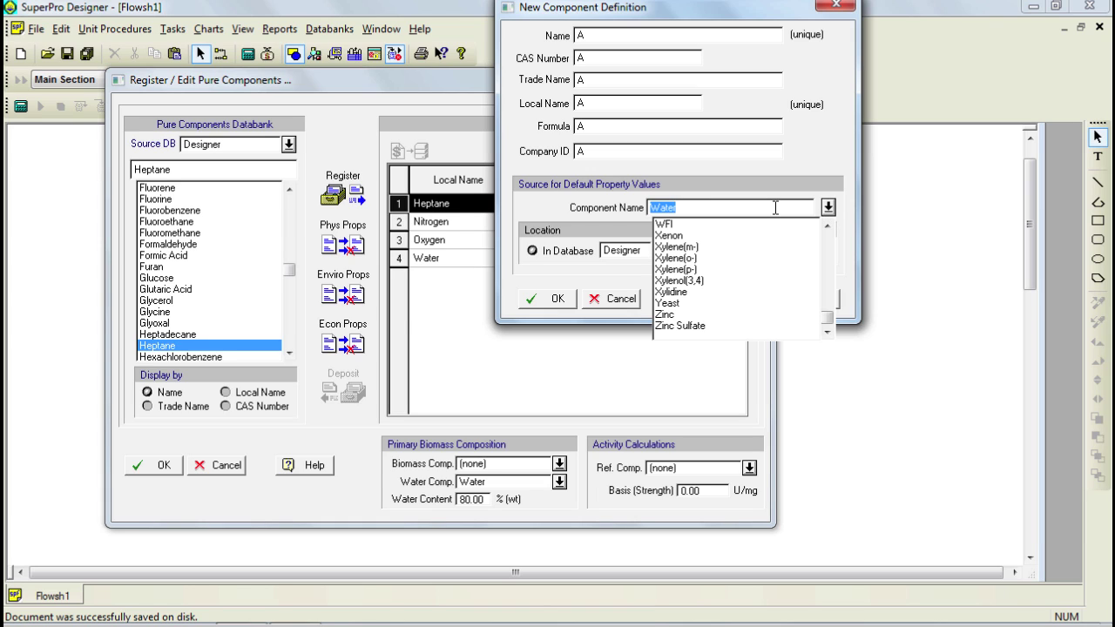
pyautogui.write('Sucros')
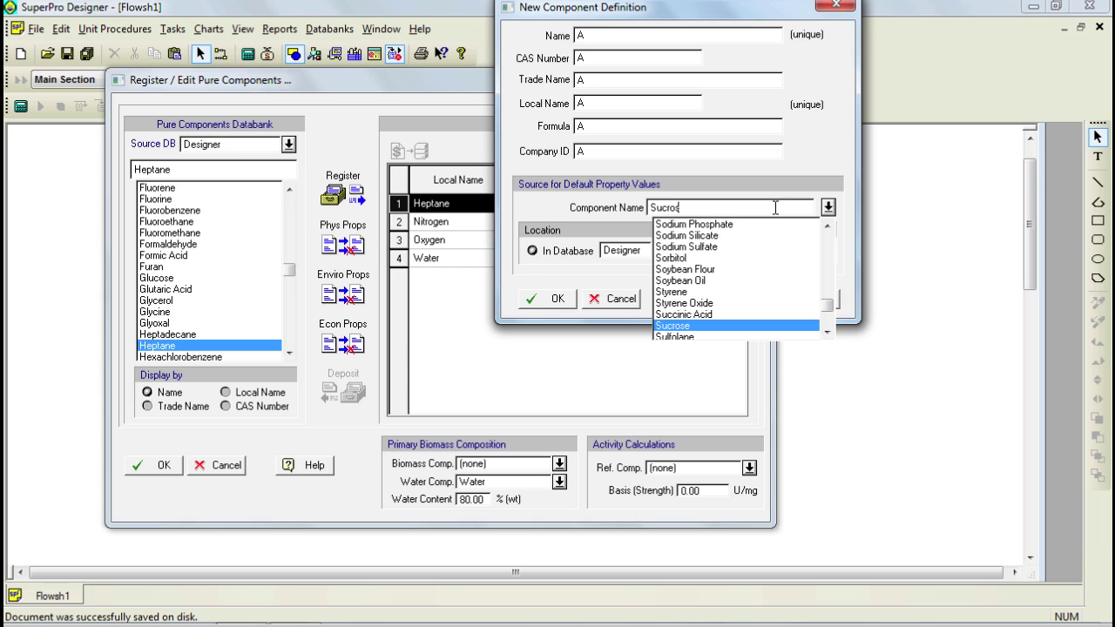
pyautogui.write('e')
pyautogui.click(720, 334)
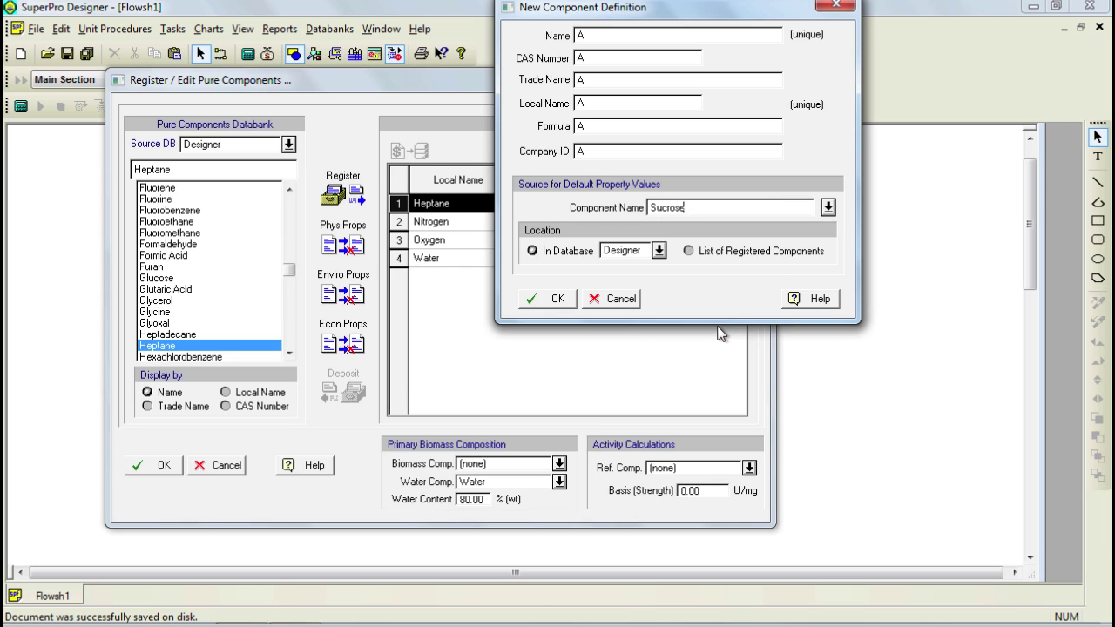
pyautogui.click(534, 301)
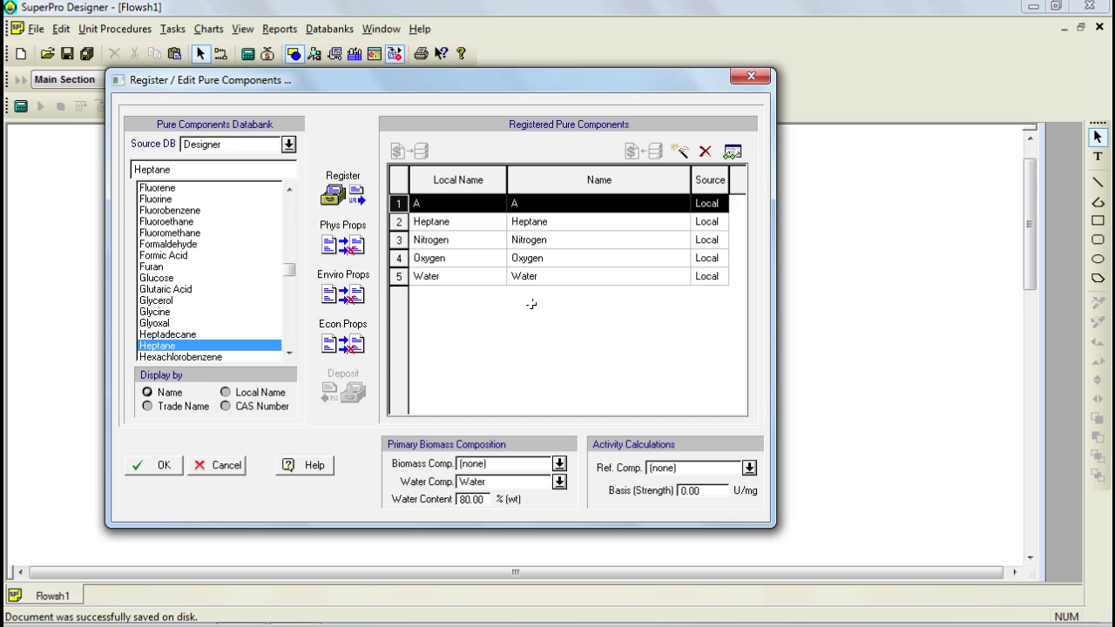
# Define two more pure components, B and C, each keeping Water as the source for default property values.
pyautogui.click(679, 151)
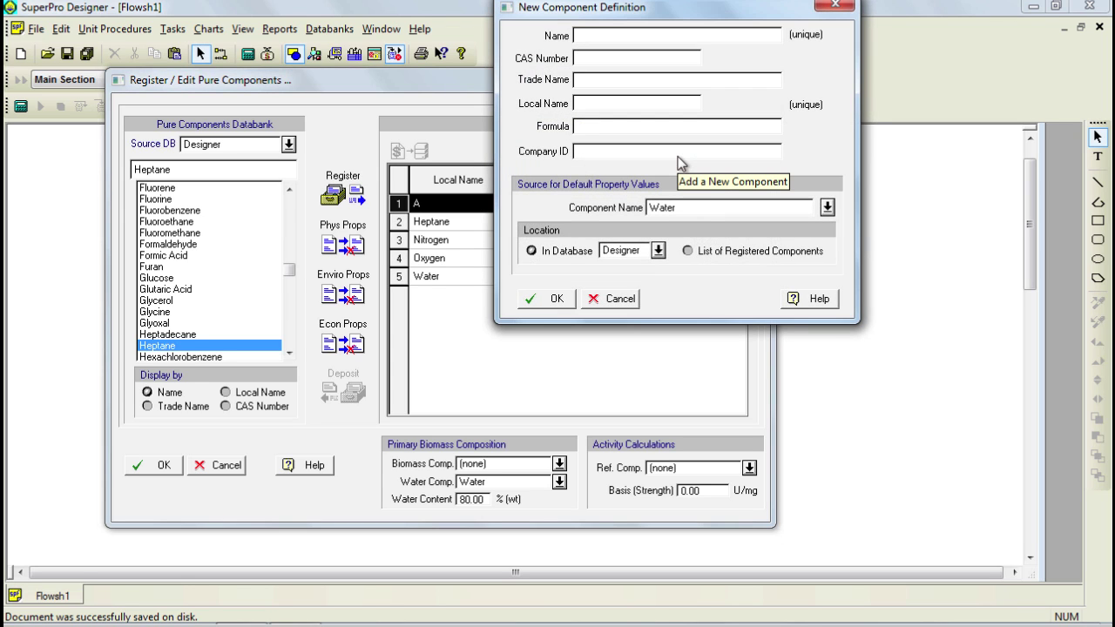
pyautogui.write('B')
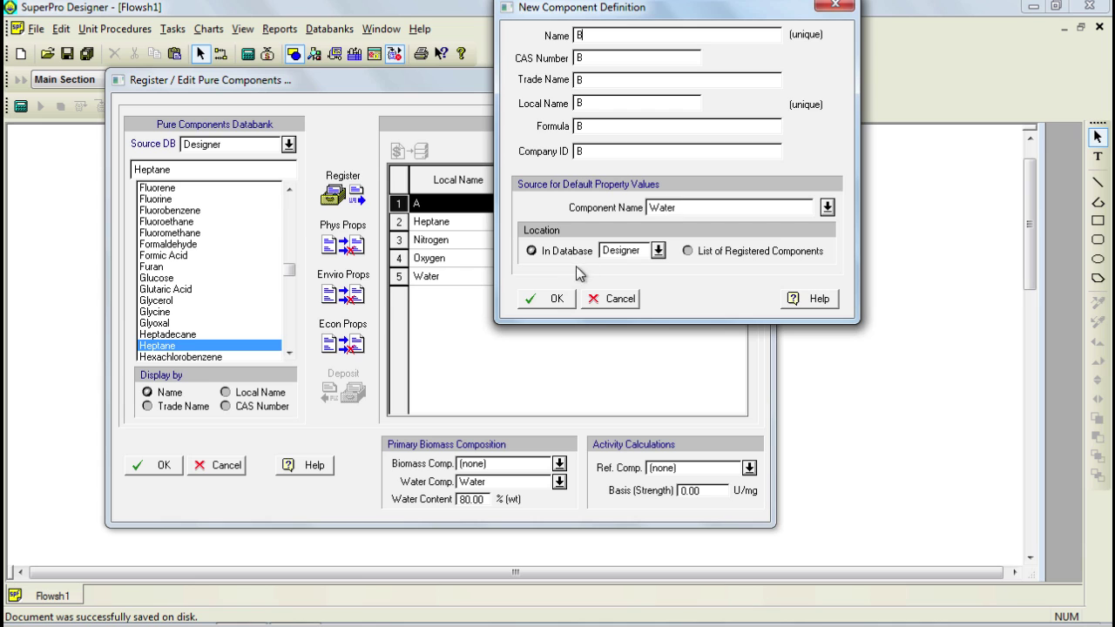
pyautogui.click(556, 298)
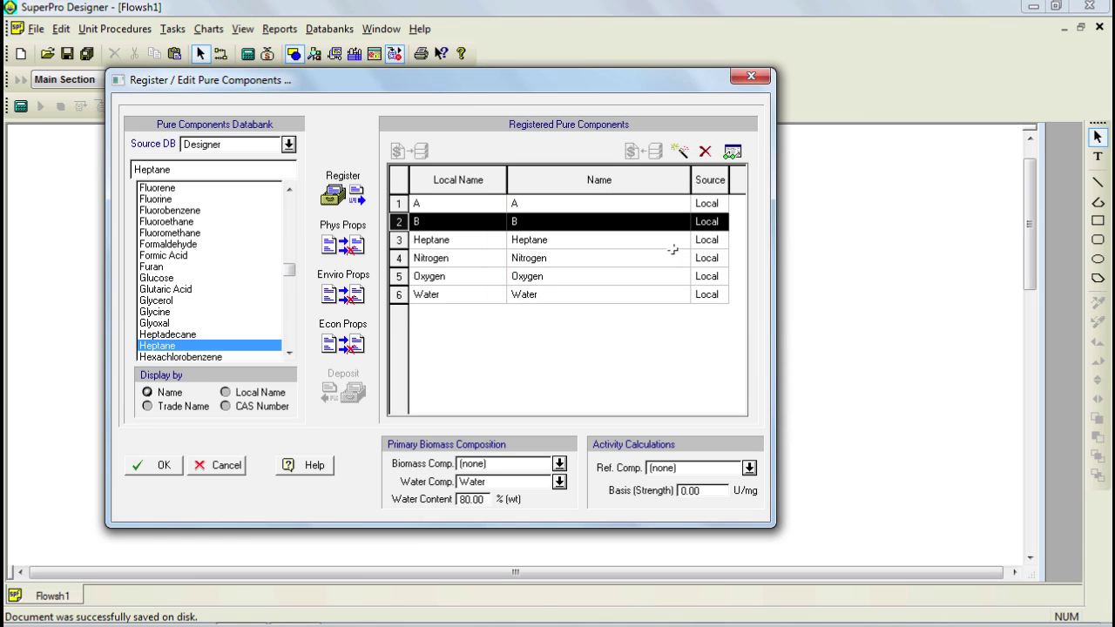
pyautogui.click(682, 160)
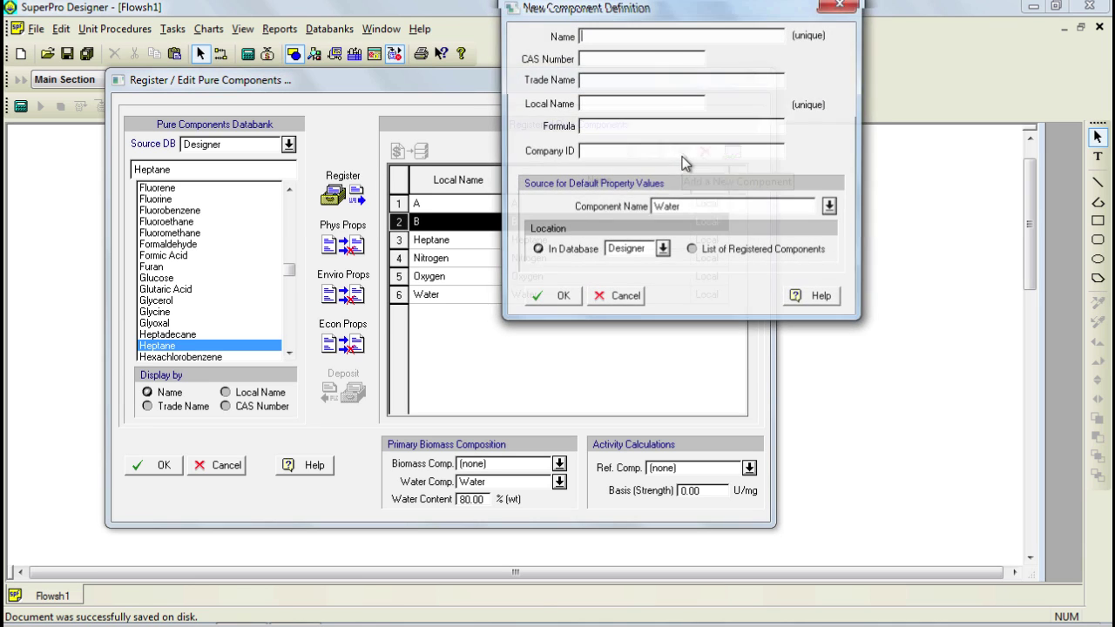
pyautogui.write('C')
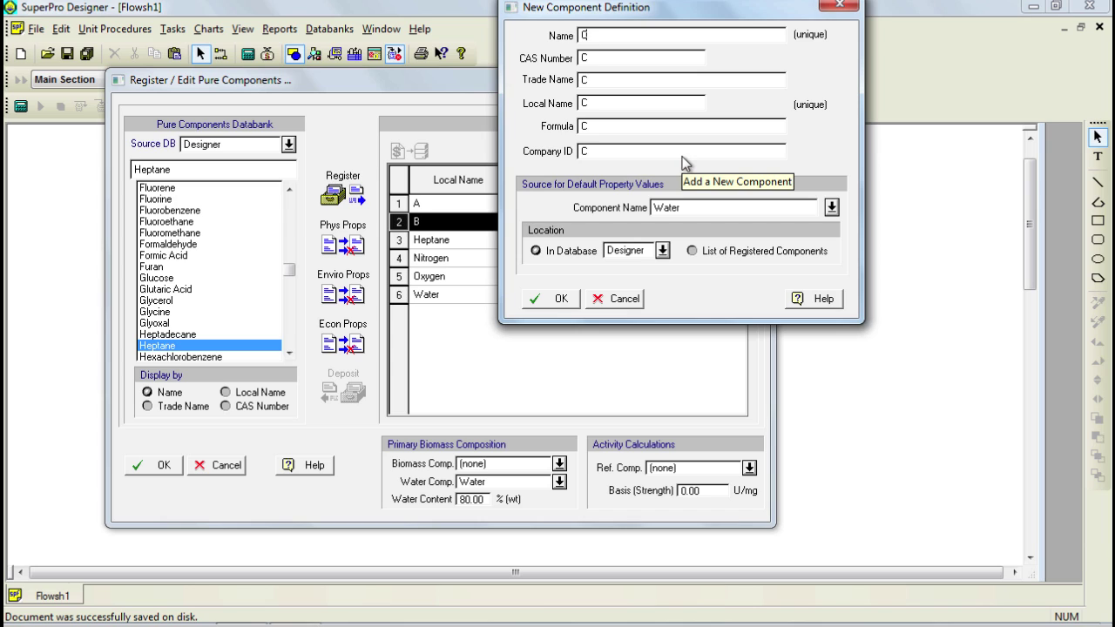
pyautogui.click(562, 298)
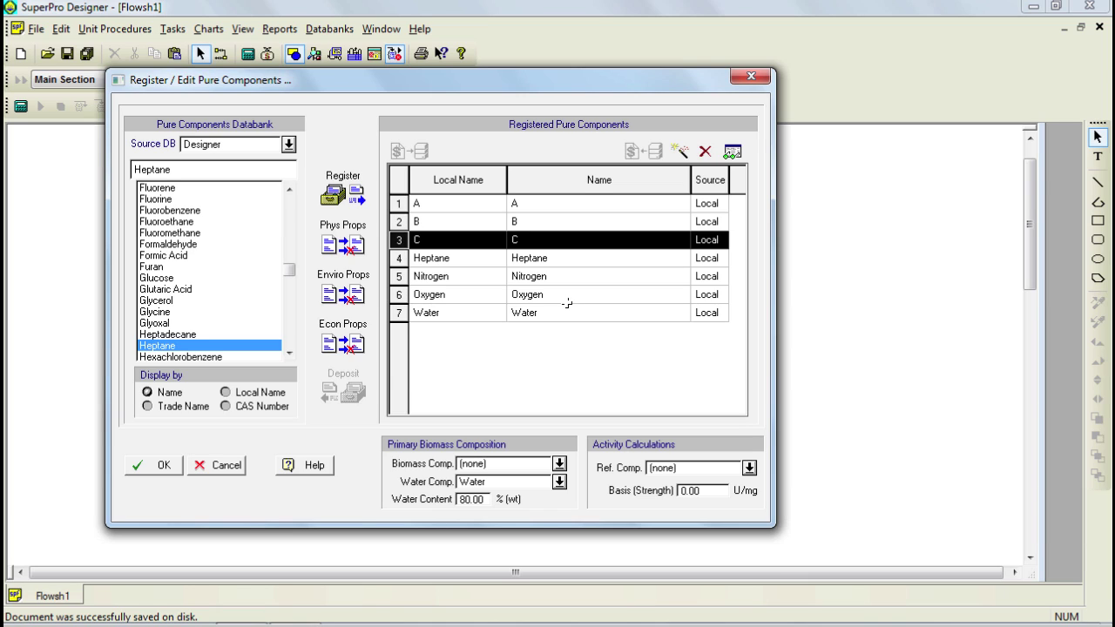
# Set the molecular weight of pure component A to 150 g/gmol in its constant physical properties.
pyautogui.click(475, 206)
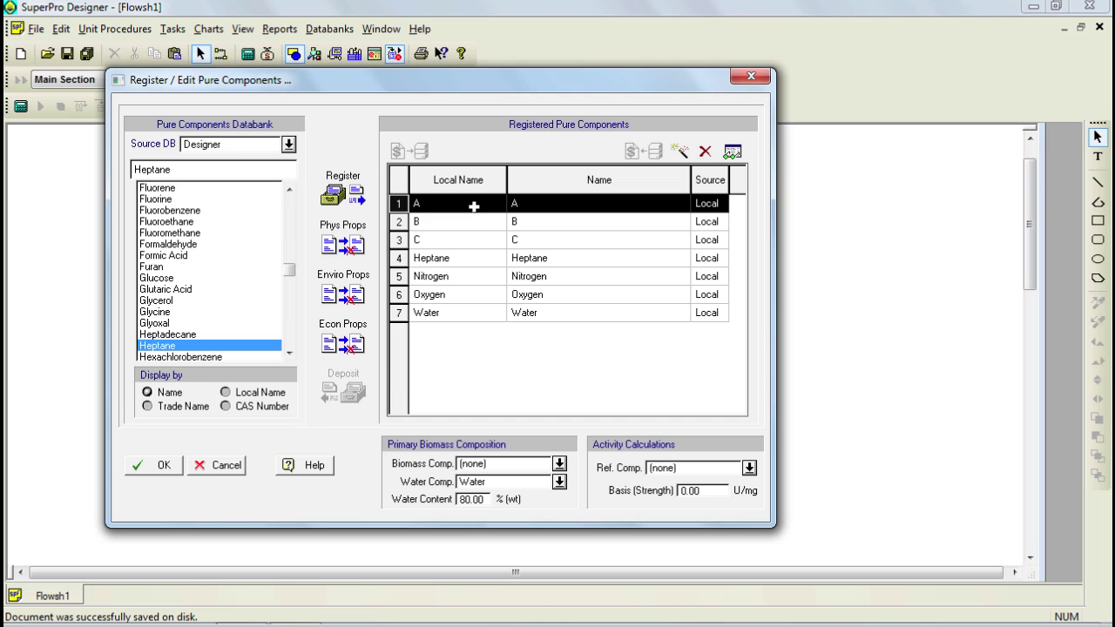
pyautogui.click(732, 154)
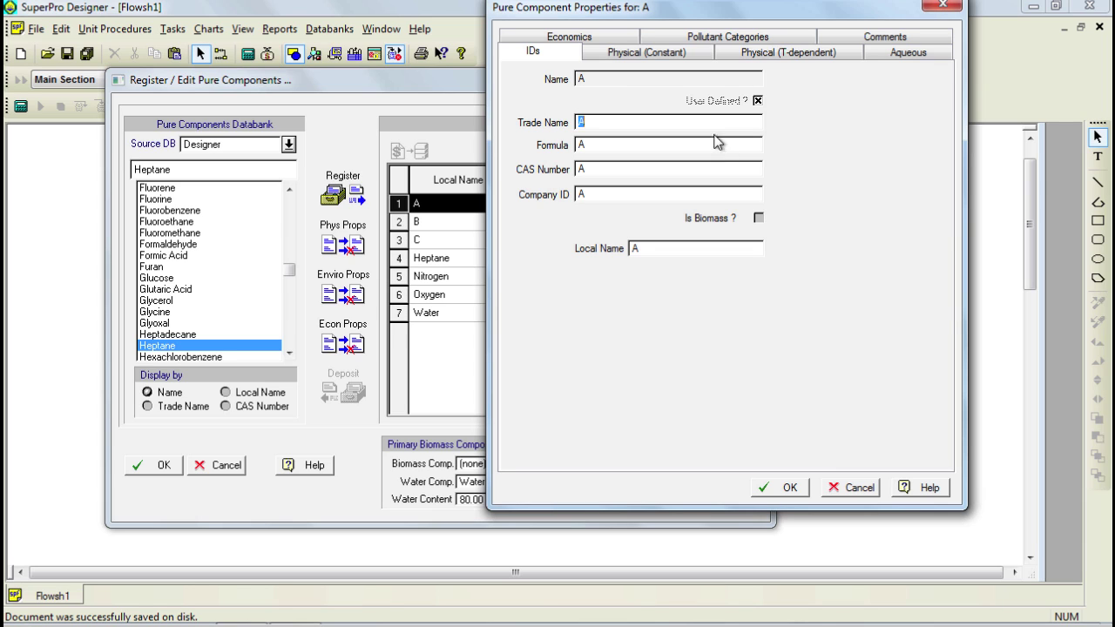
pyautogui.click(645, 54)
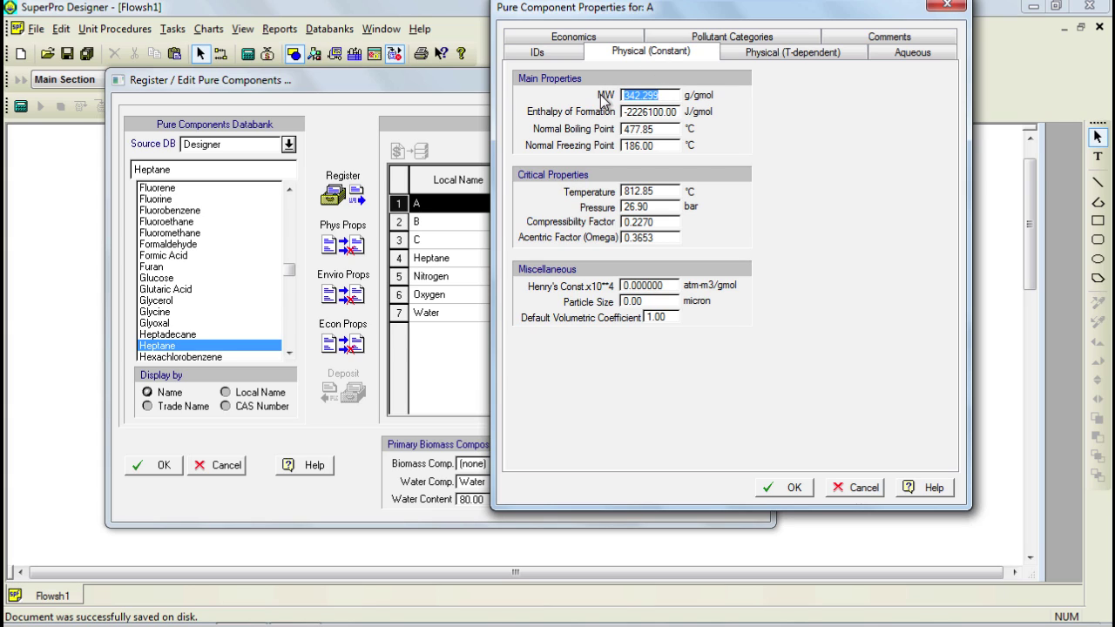
pyautogui.write('150')
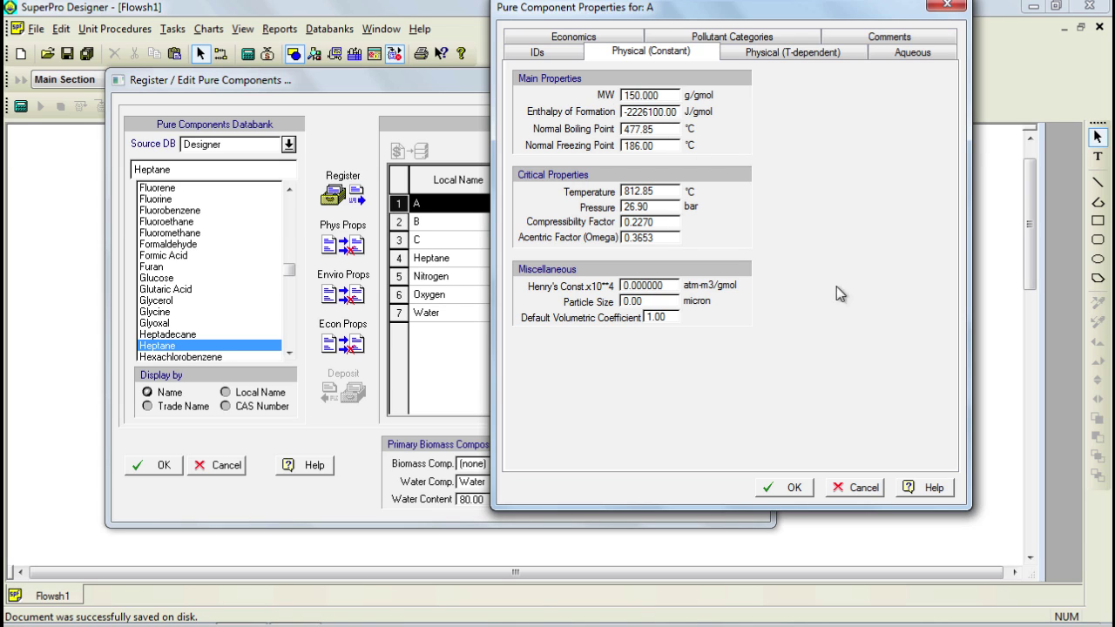
pyautogui.click(806, 486)
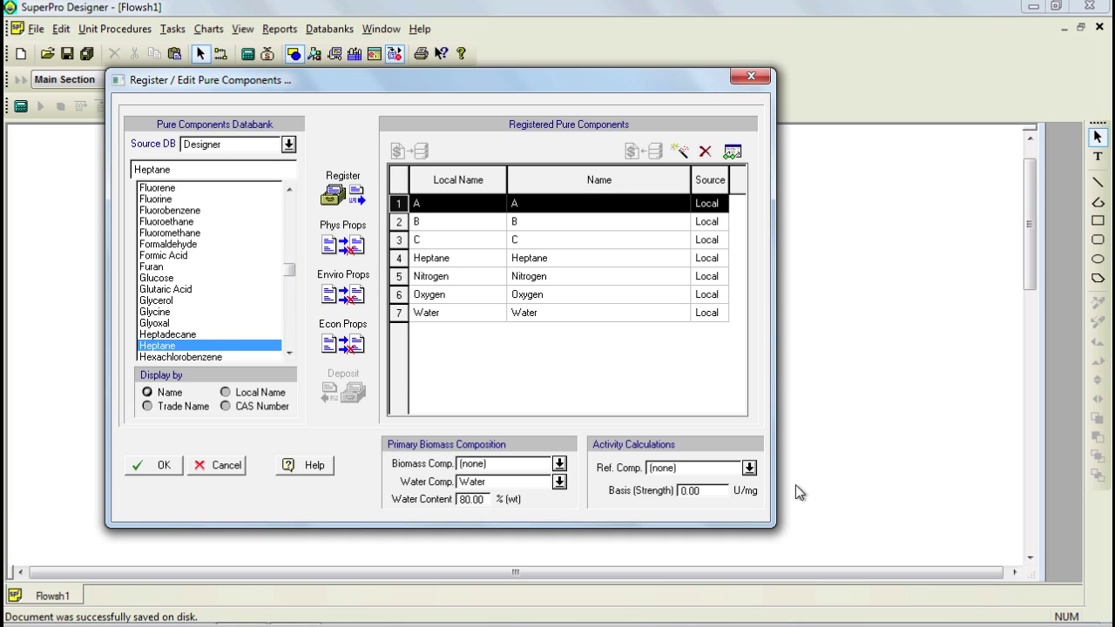
# Set the molecular weight of pure component B to 25 g/gmol in its constant physical properties.
pyautogui.click(514, 223)
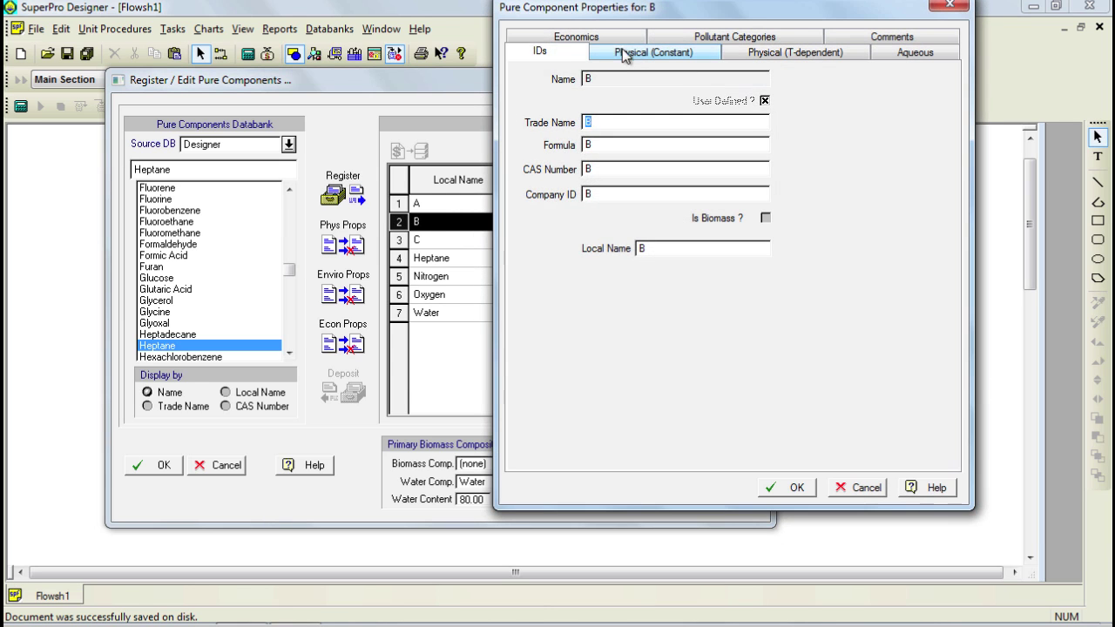
pyautogui.click(630, 52)
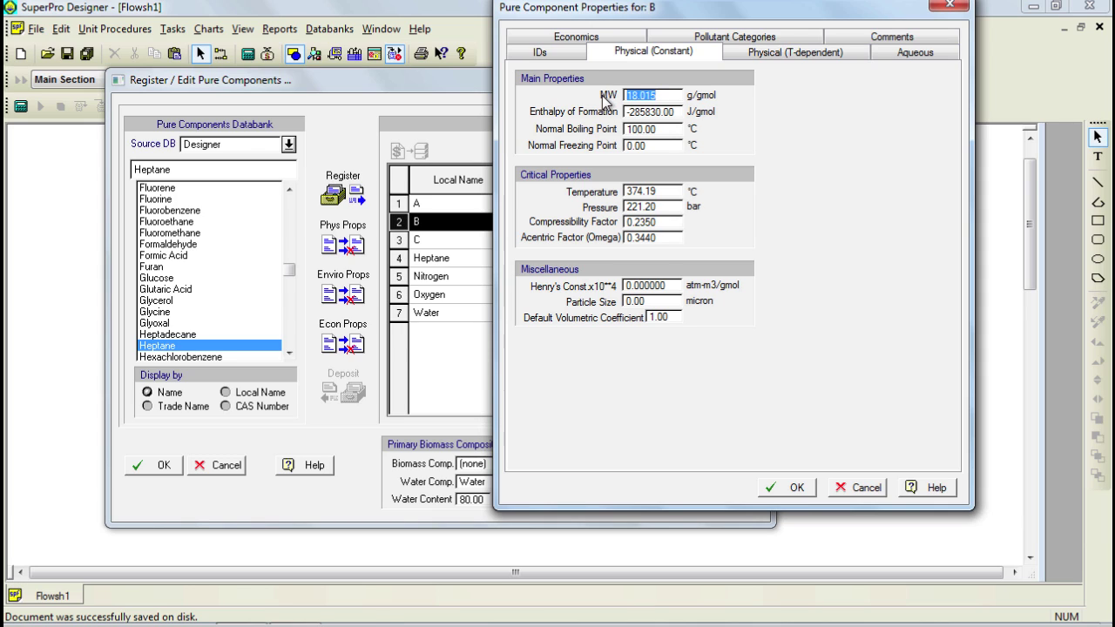
pyautogui.write('25.000')
pyautogui.click(801, 488)
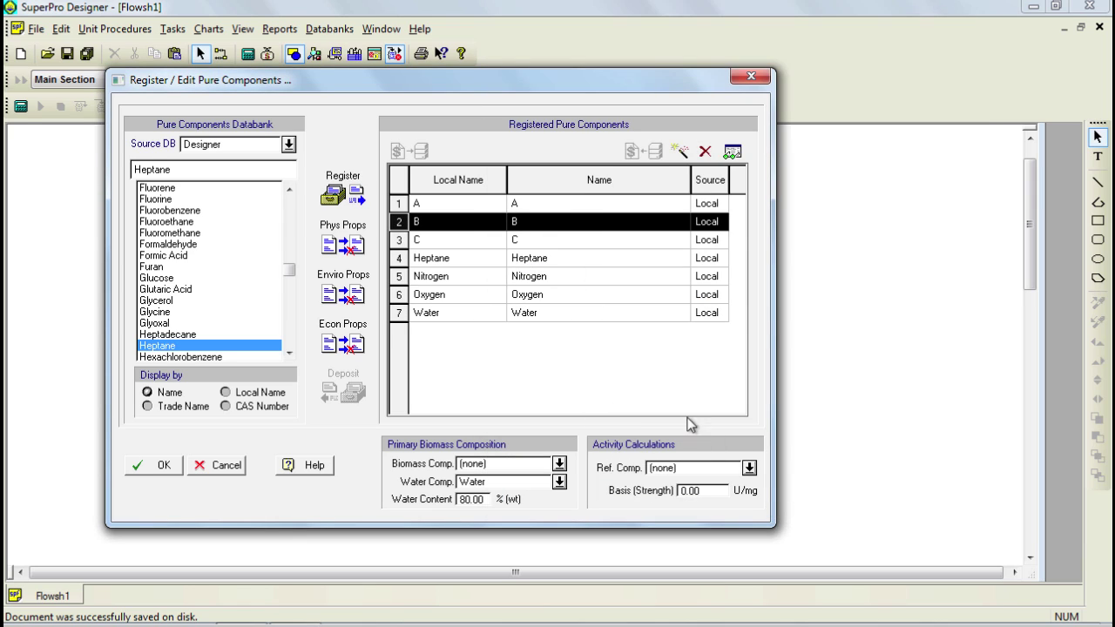
# Set the molecular weight of pure component C to 175 g/gmol in its constant physical properties.
pyautogui.click(536, 245)
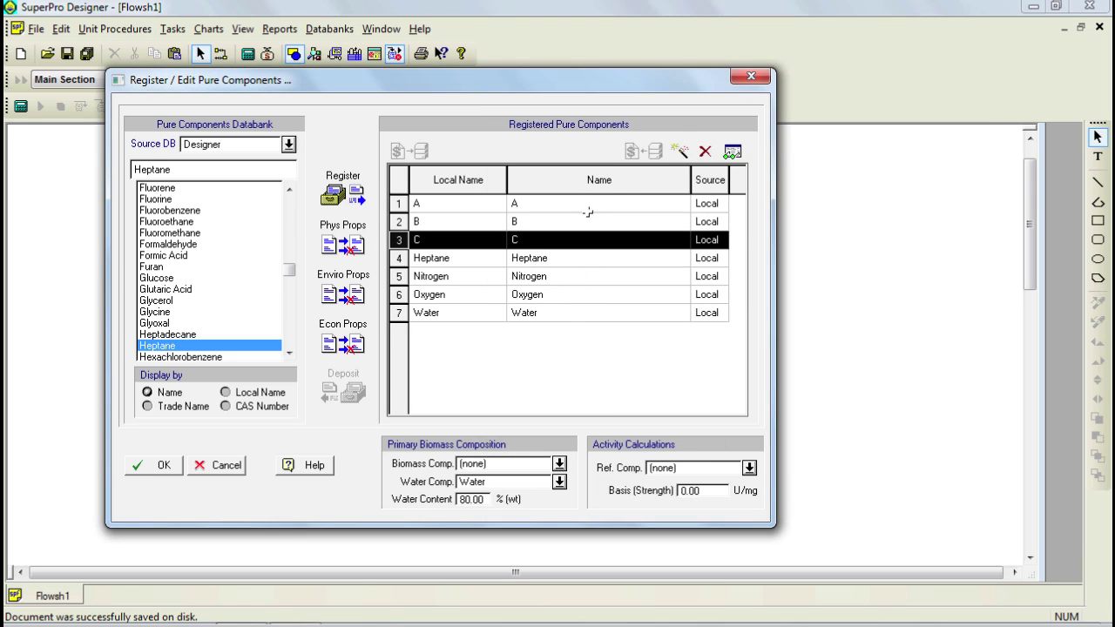
pyautogui.click(733, 150)
pyautogui.click(646, 52)
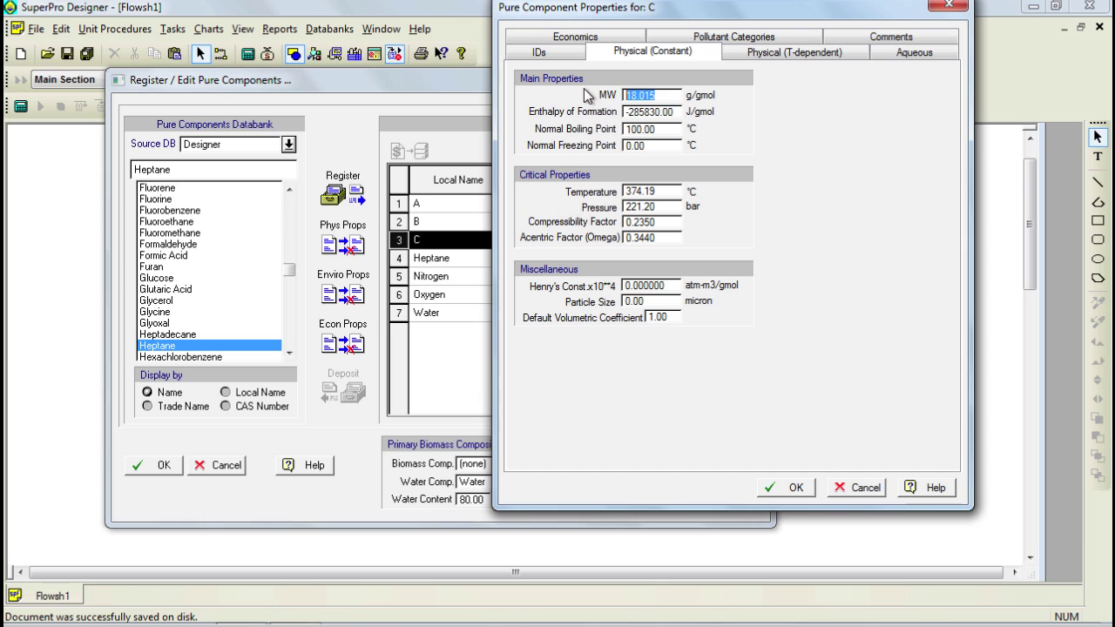
pyautogui.write('175.000')
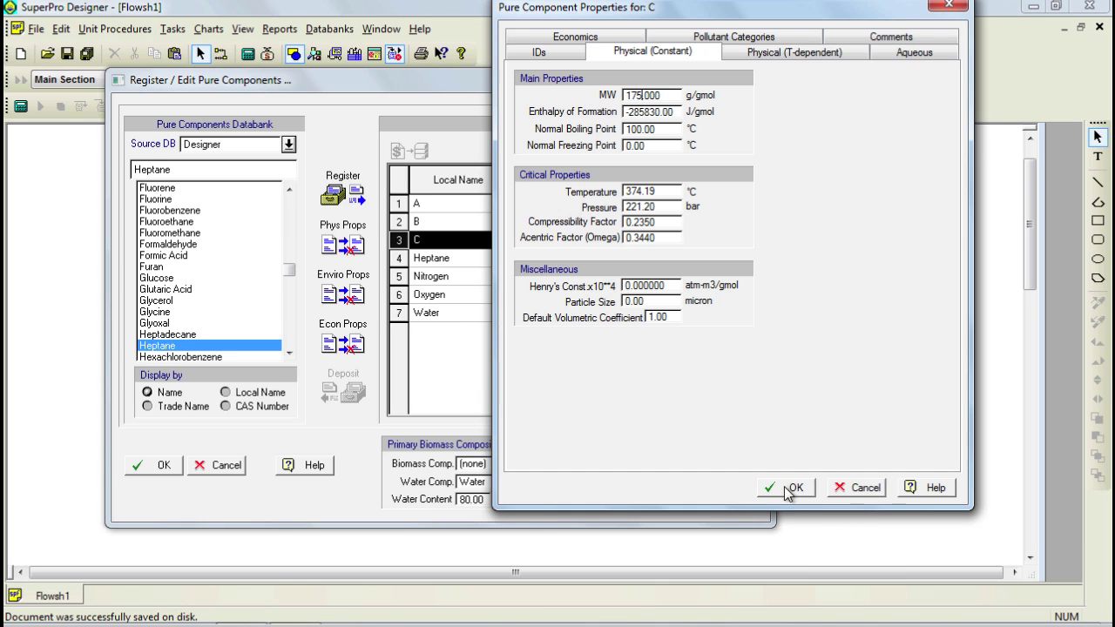
pyautogui.click(789, 490)
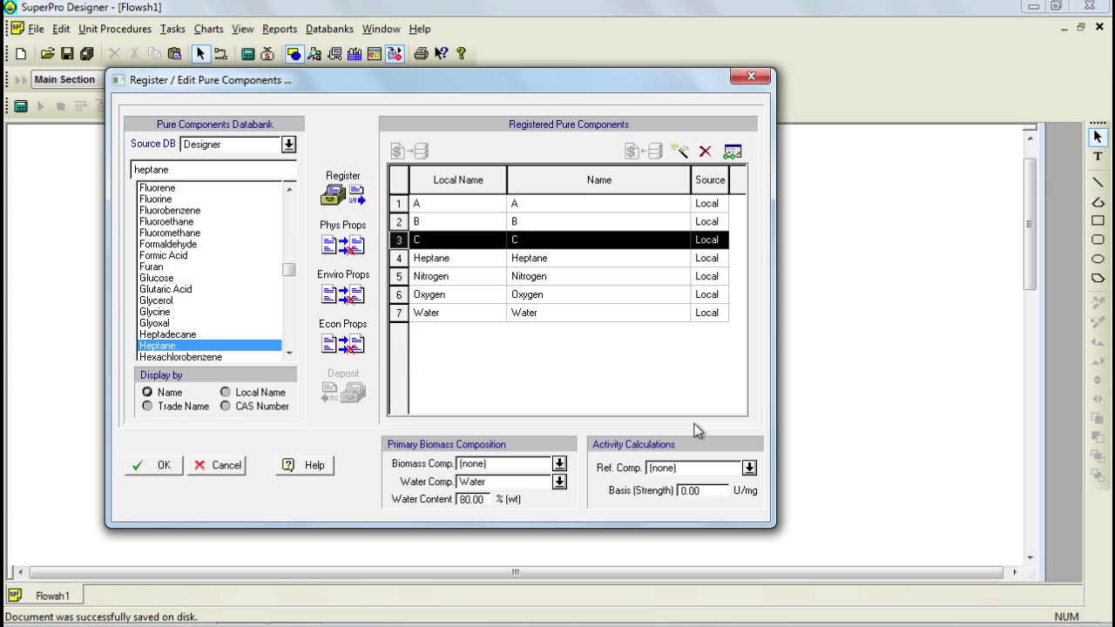
# Check the User databank's component list, then accept the pure component registration with Designer as the source database.
pyautogui.click(288, 144)
pyautogui.click(245, 173)
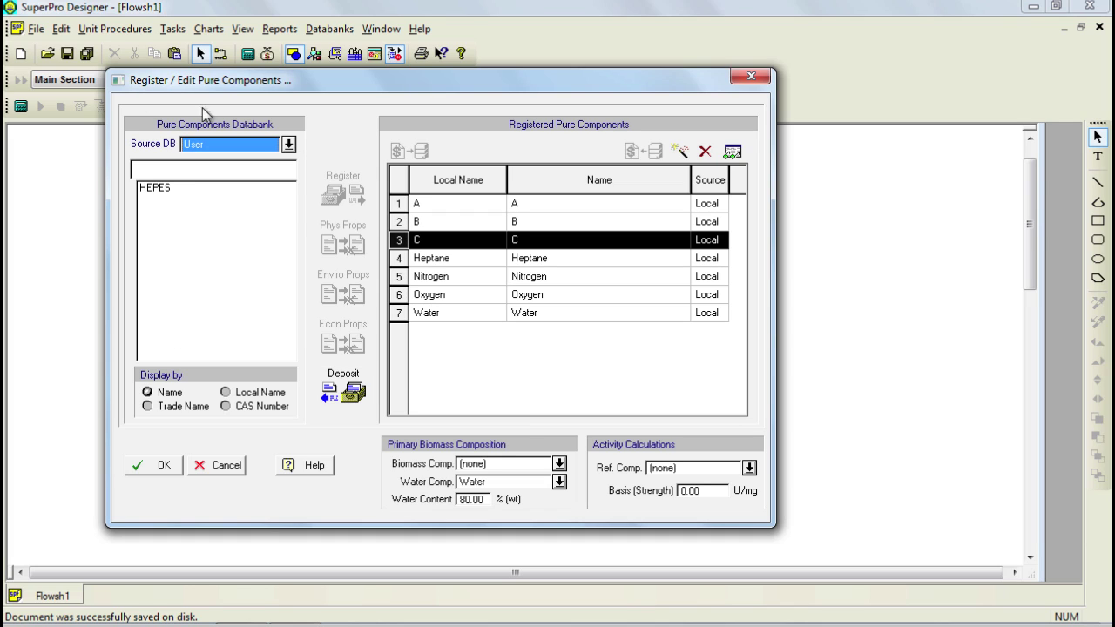
pyautogui.click(289, 144)
pyautogui.click(261, 162)
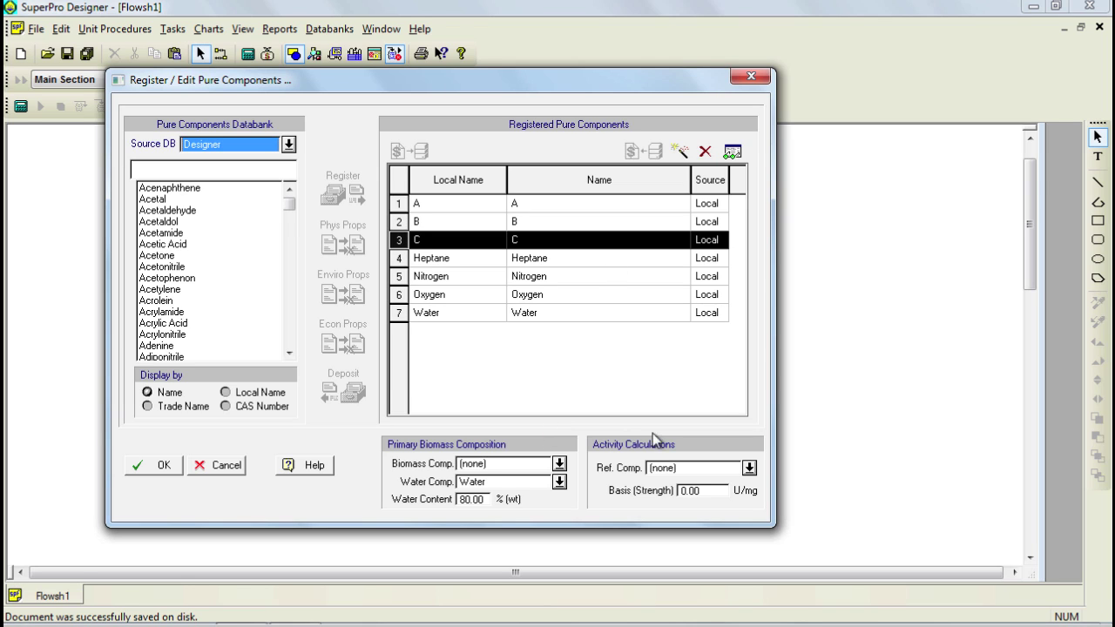
pyautogui.click(140, 466)
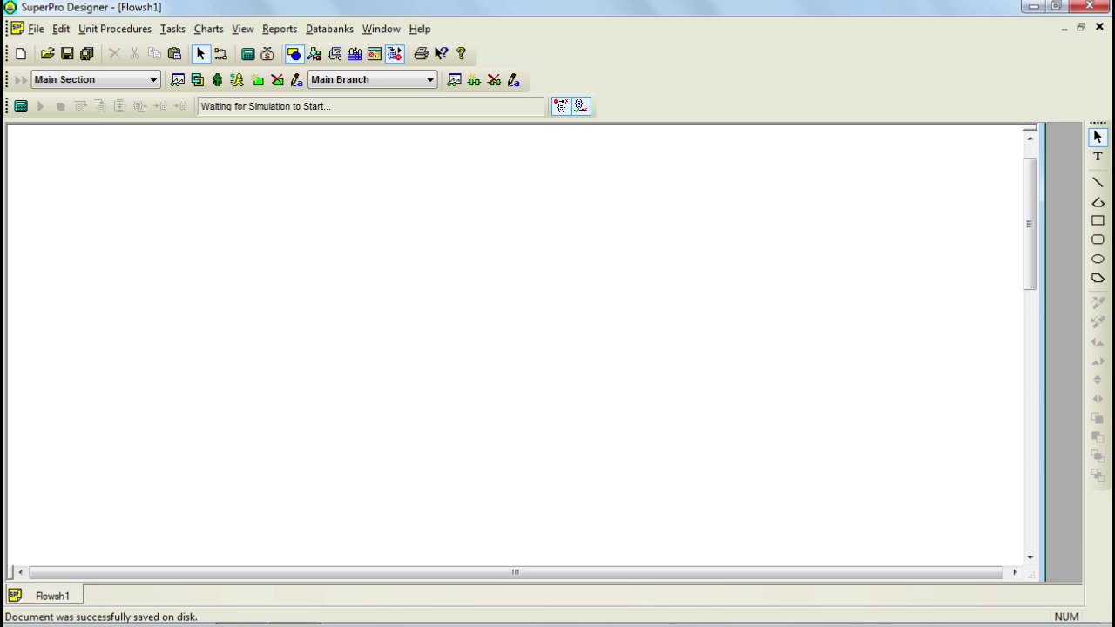
# Add a batch vessel procedure in a reactor to the left part of the empty flowsheet.
pyautogui.click(128, 32)
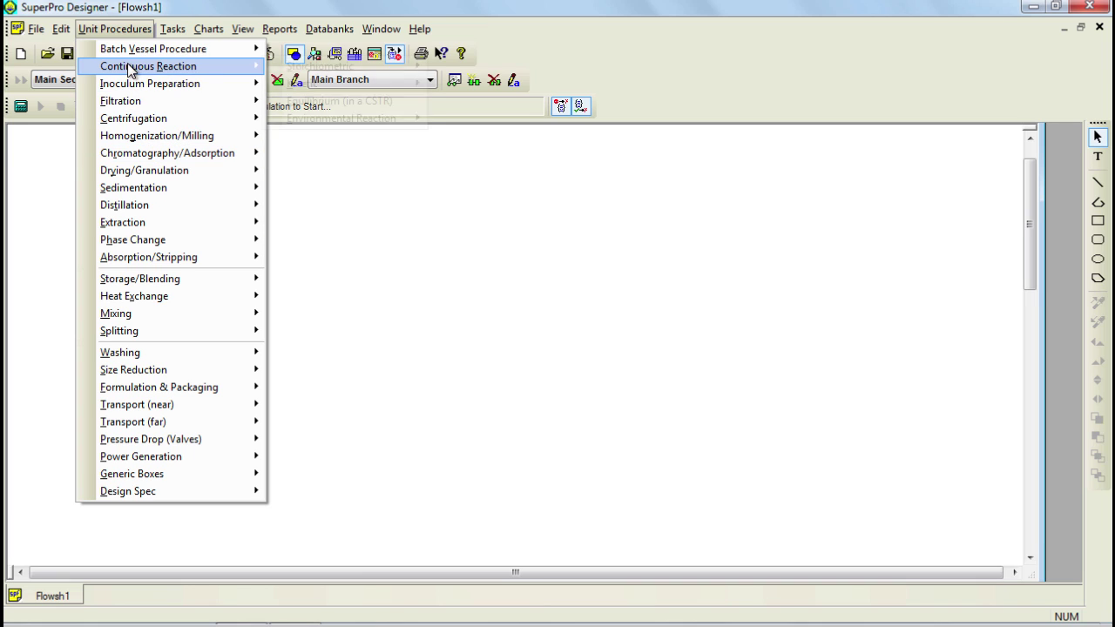
pyautogui.moveTo(128, 61)
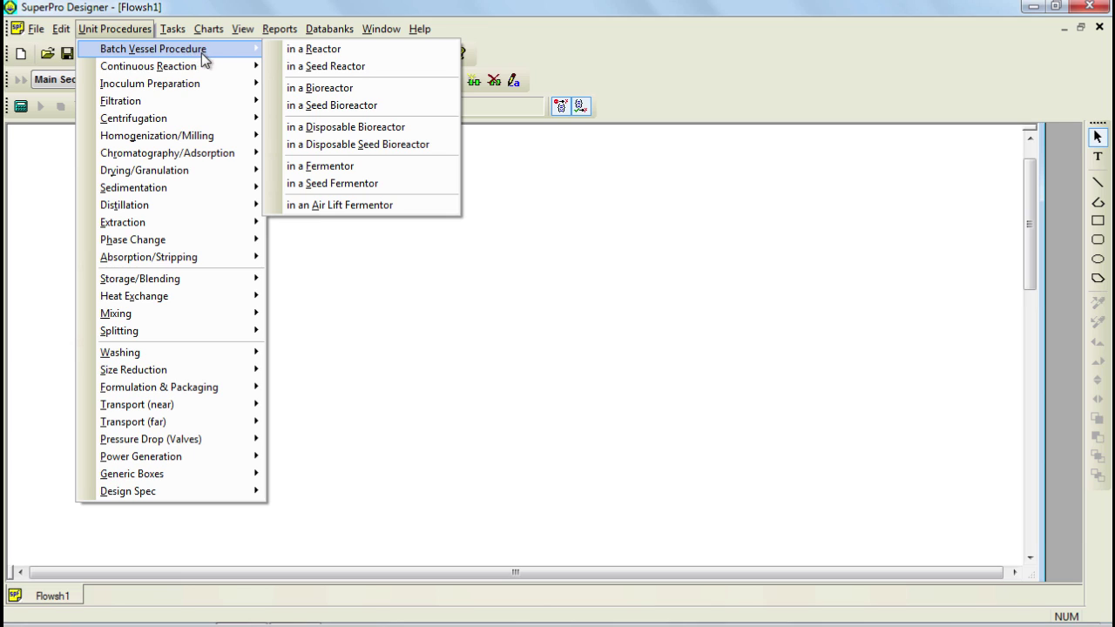
pyautogui.click(290, 54)
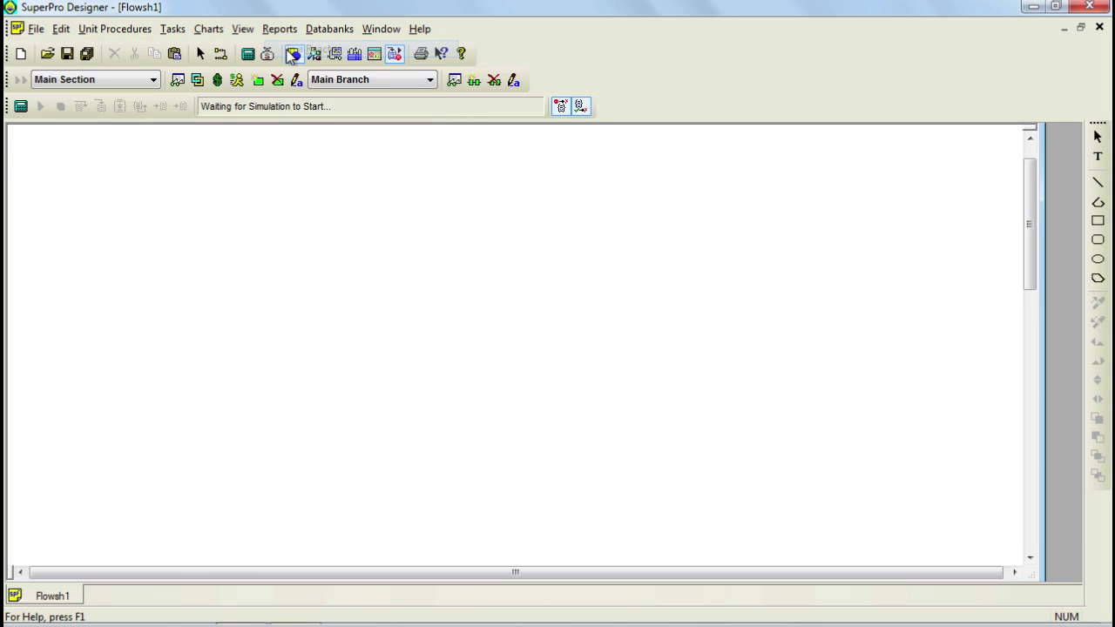
pyautogui.click(203, 288)
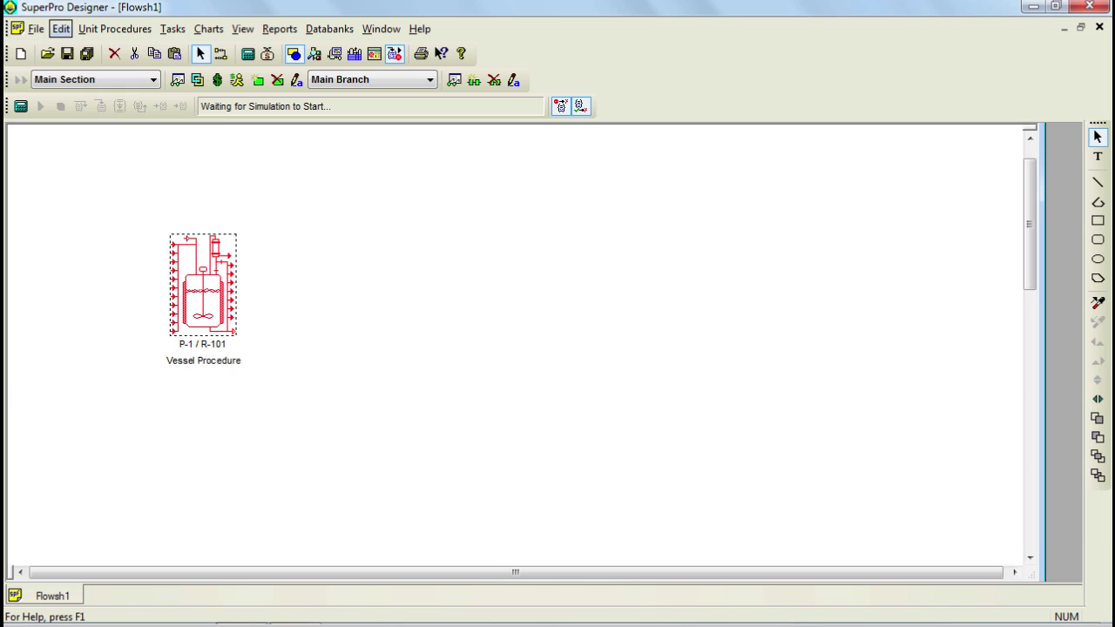
# Add a Plate and Frame Filtration procedure to the right of the reactor and save the flowsheet.
pyautogui.click(119, 30)
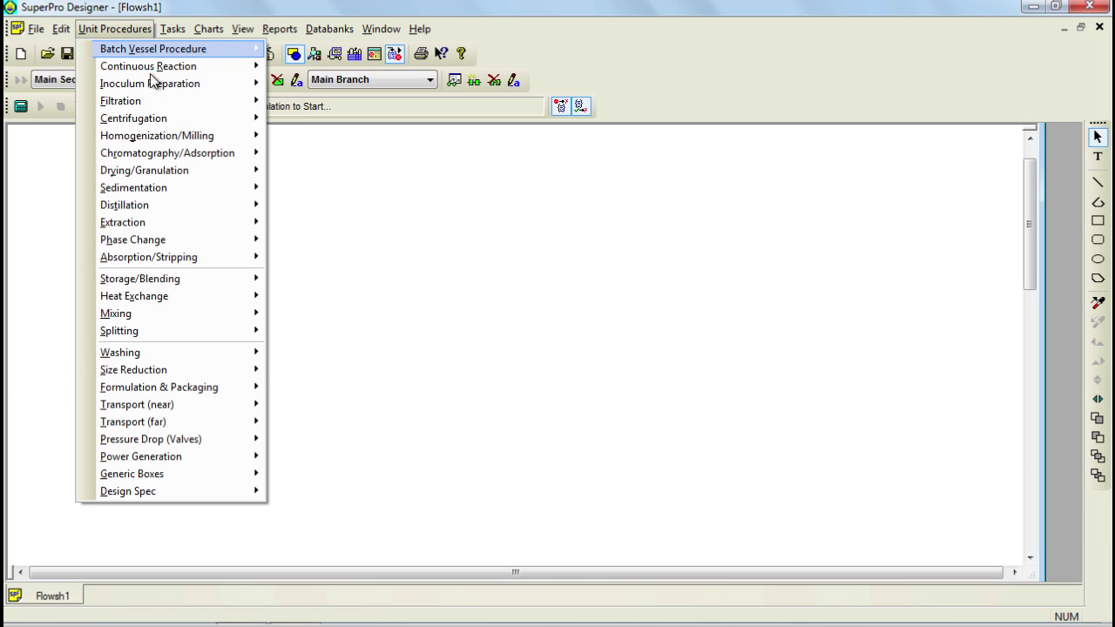
pyautogui.moveTo(157, 102)
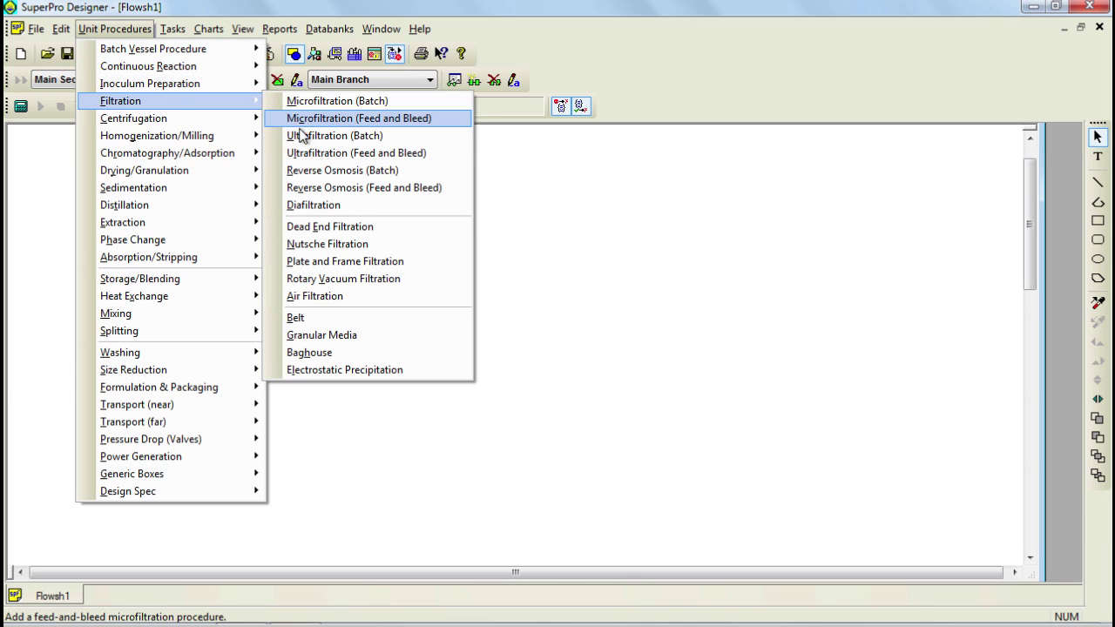
pyautogui.click(337, 266)
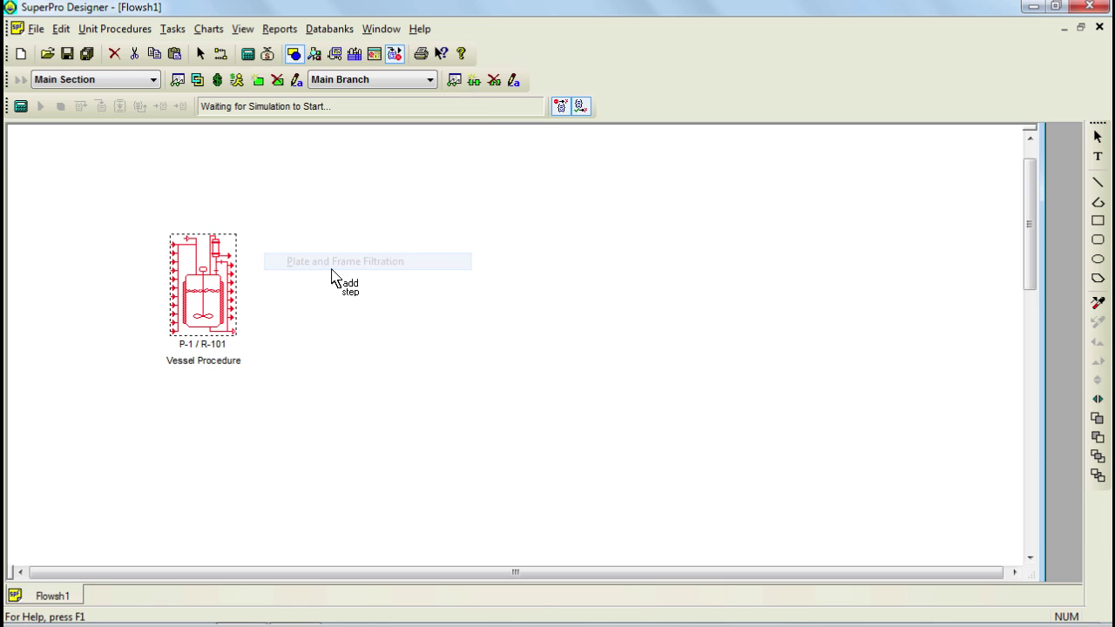
pyautogui.click(410, 294)
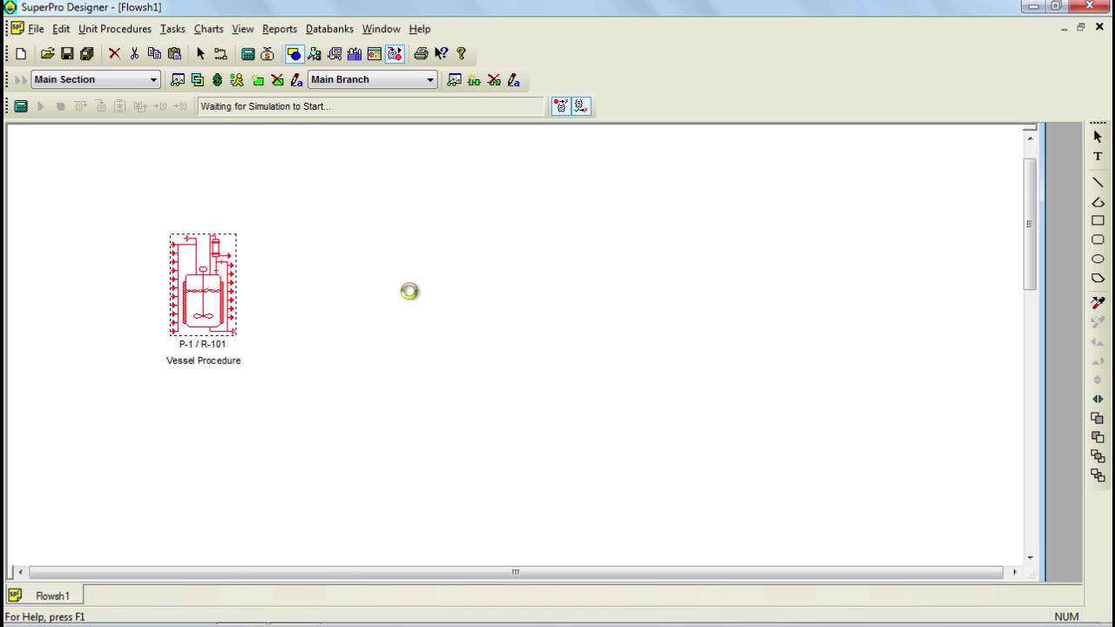
pyautogui.hotkey('ctrl', 's')
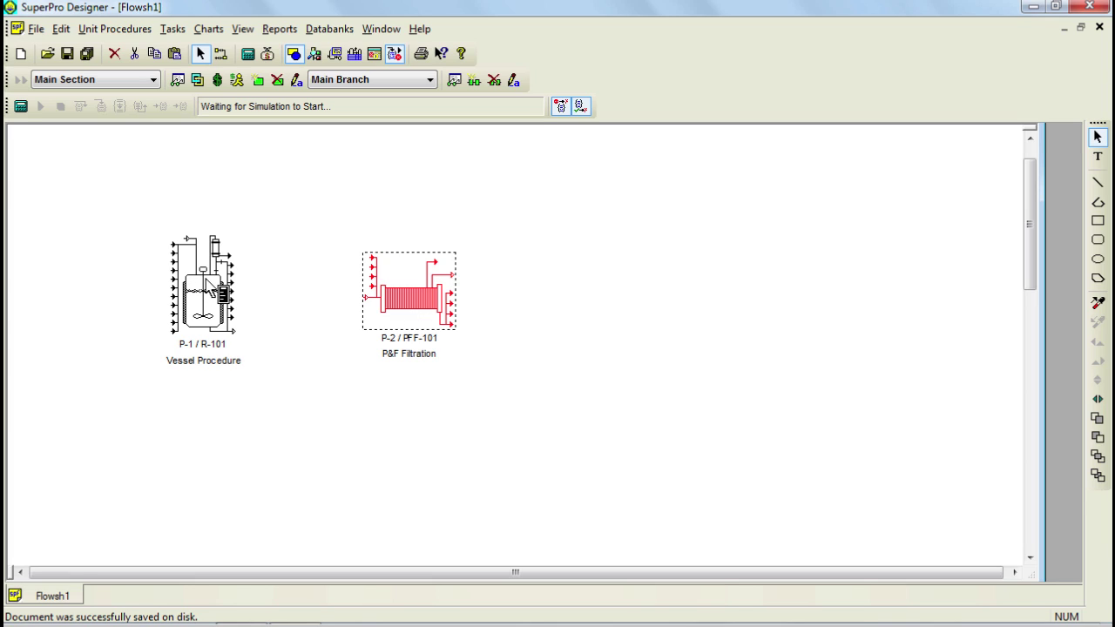
# Add three Charge operations to the operation sequence of the reactor vessel procedure P-1.
pyautogui.doubleClick(209, 290)
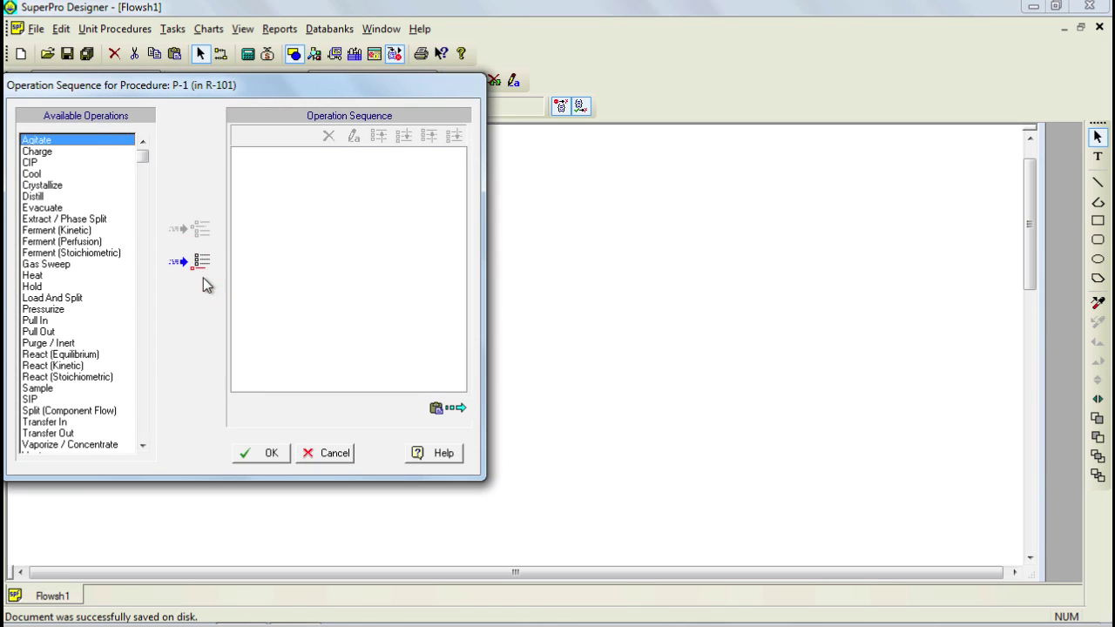
pyautogui.moveTo(214, 89); pyautogui.dragTo(257, 95)
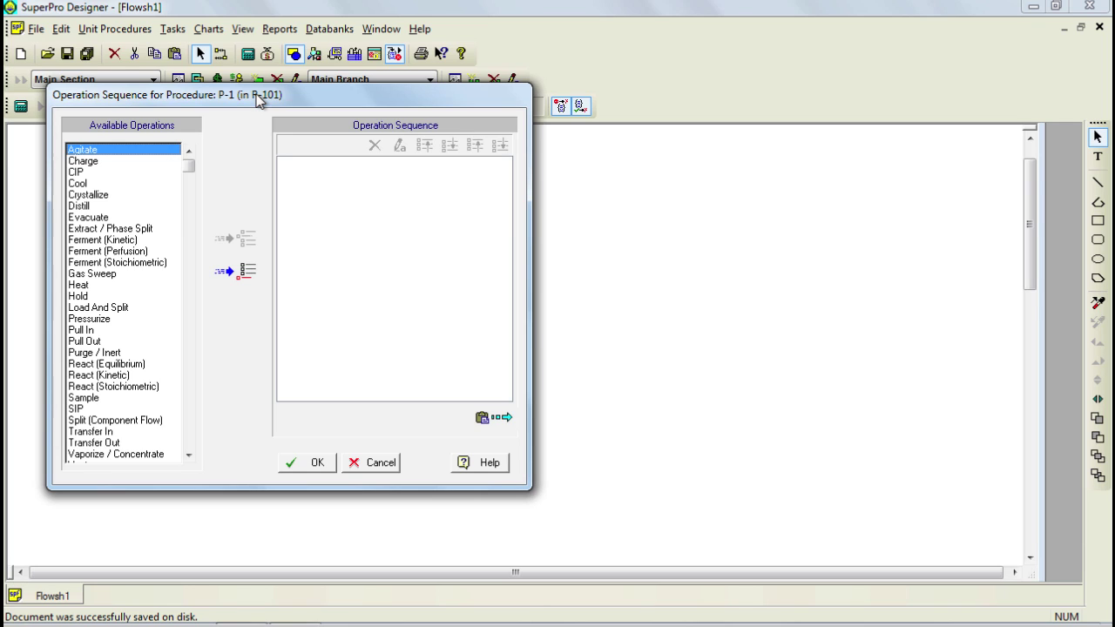
pyautogui.click(87, 163)
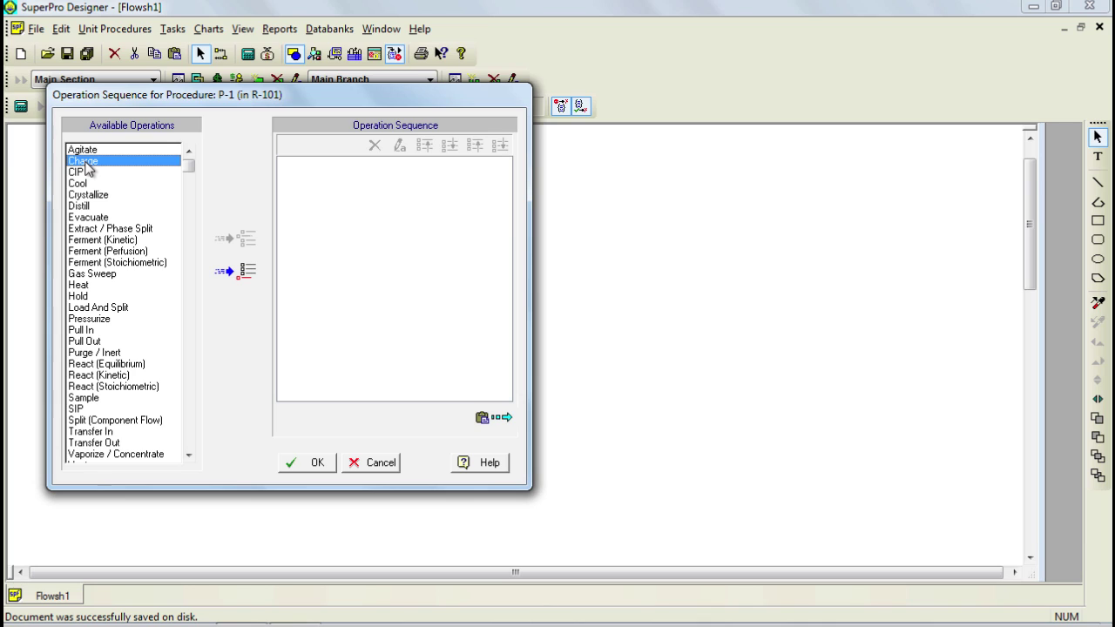
pyautogui.doubleClick(87, 162)
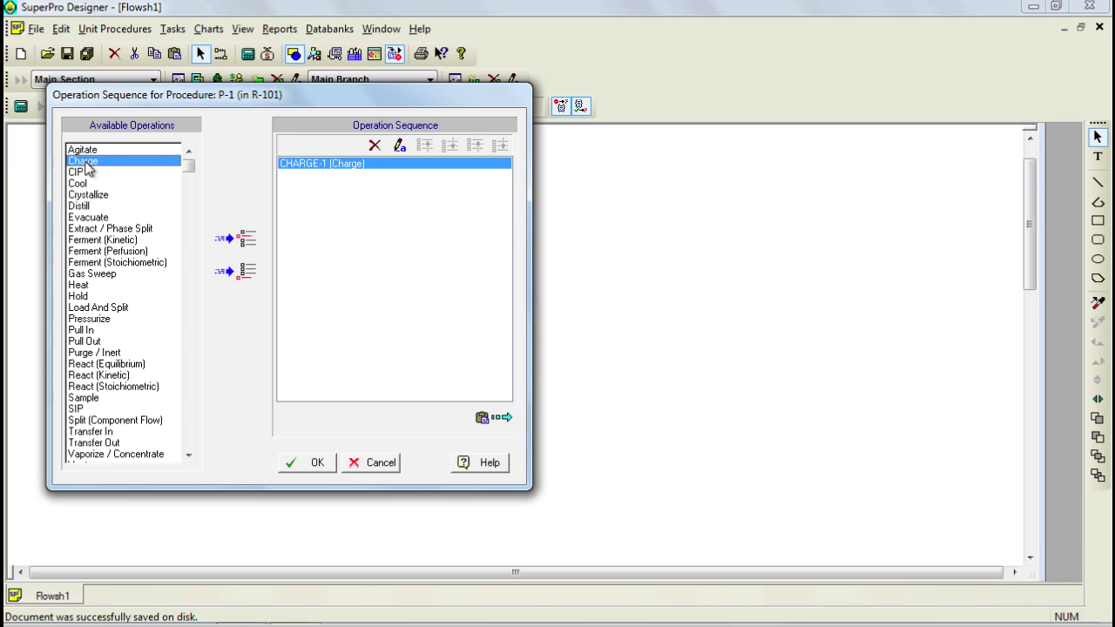
pyautogui.click(245, 277)
pyautogui.doubleClick(88, 164)
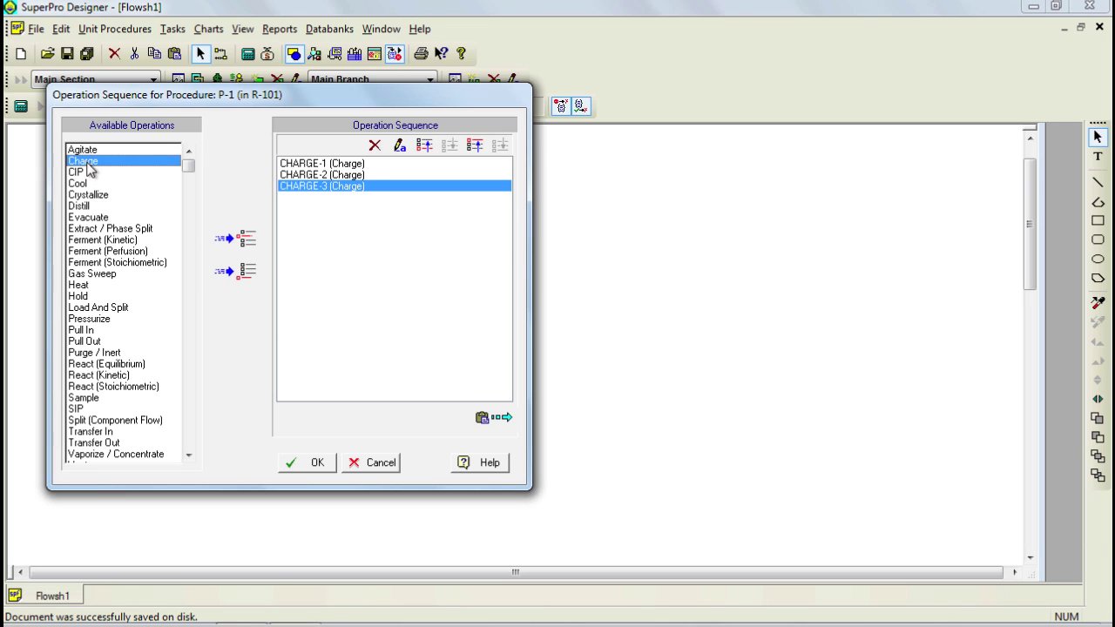
# Add a React (Stoichiometric) operation and a Transfer Out operation after the three charges in procedure P-1.
pyautogui.click(111, 391)
pyautogui.doubleClick(110, 391)
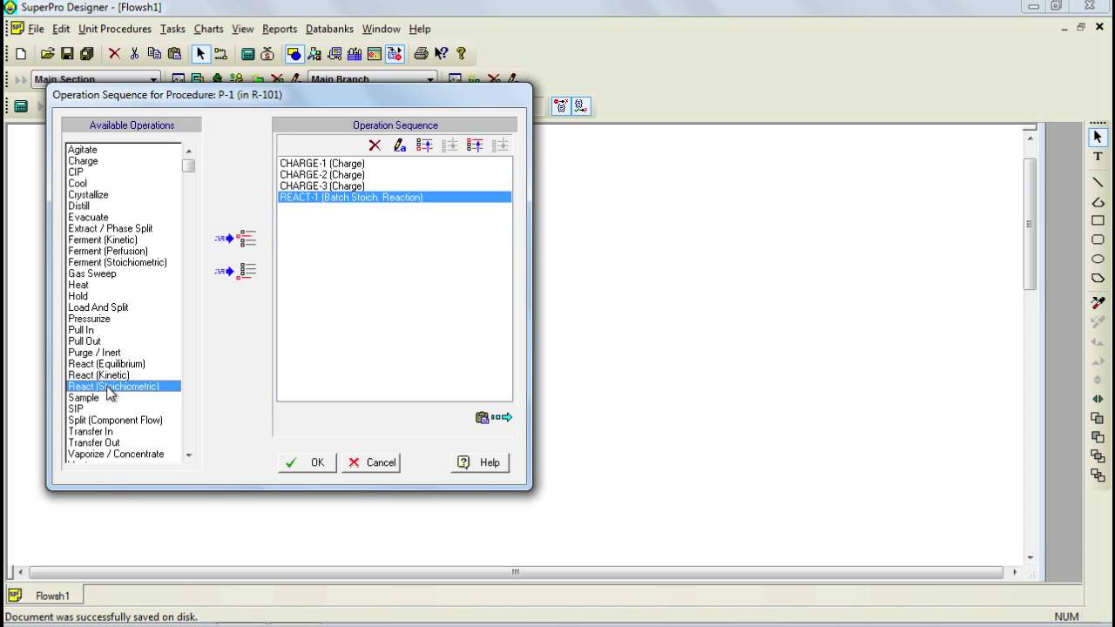
pyautogui.doubleClick(113, 444)
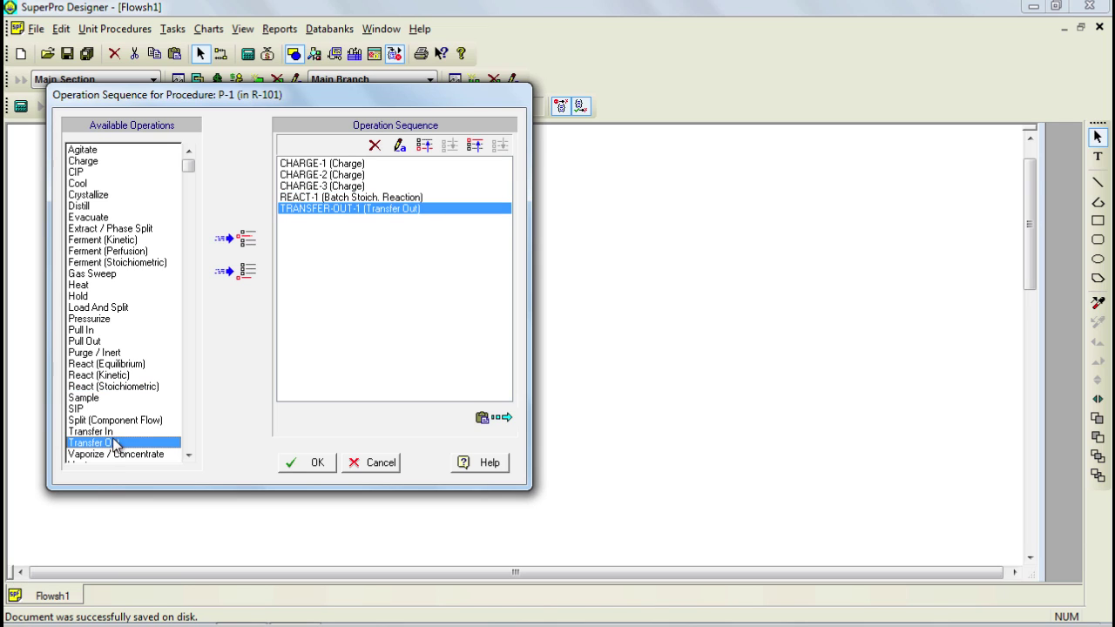
# Rename the first Charge operation in the sequence as "Charge Heptane".
pyautogui.click(335, 164)
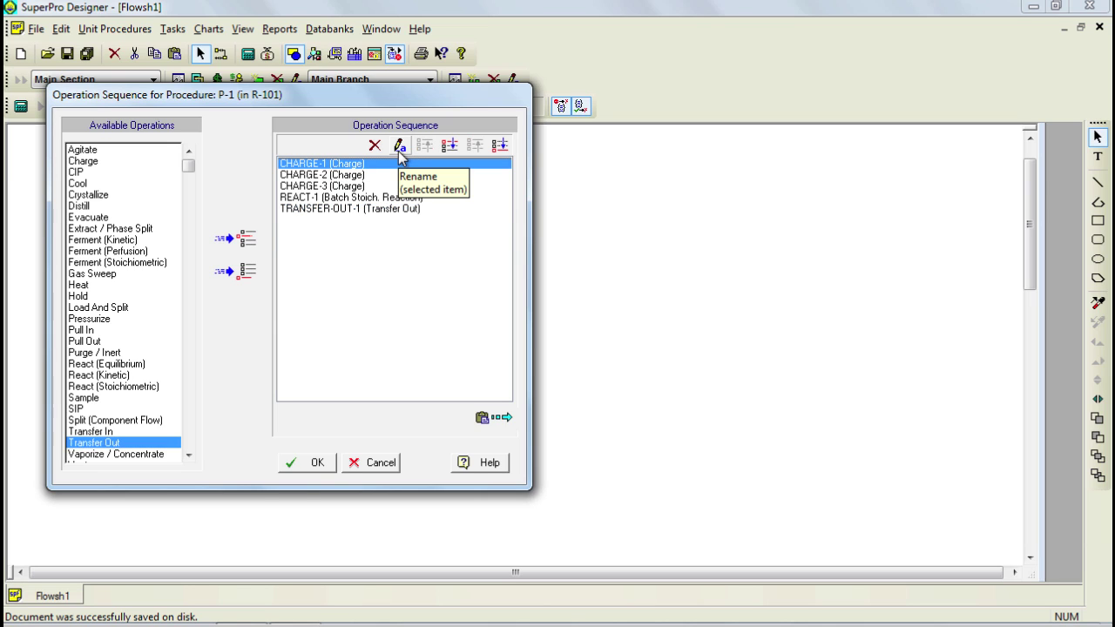
pyautogui.click(398, 149)
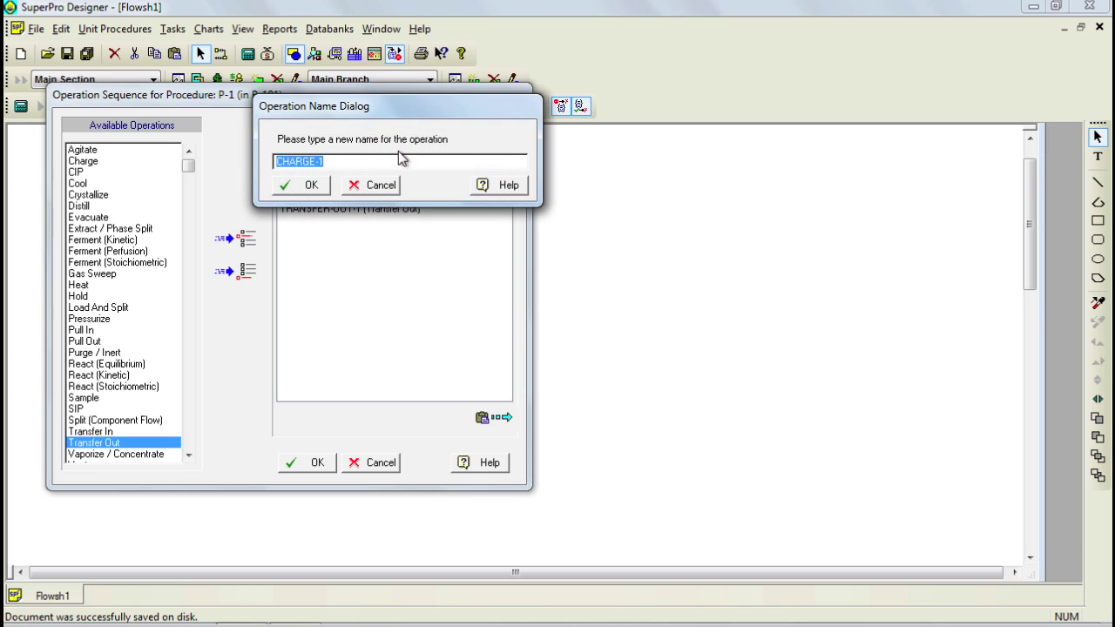
pyautogui.write('Charge Heptane')
pyautogui.click(314, 188)
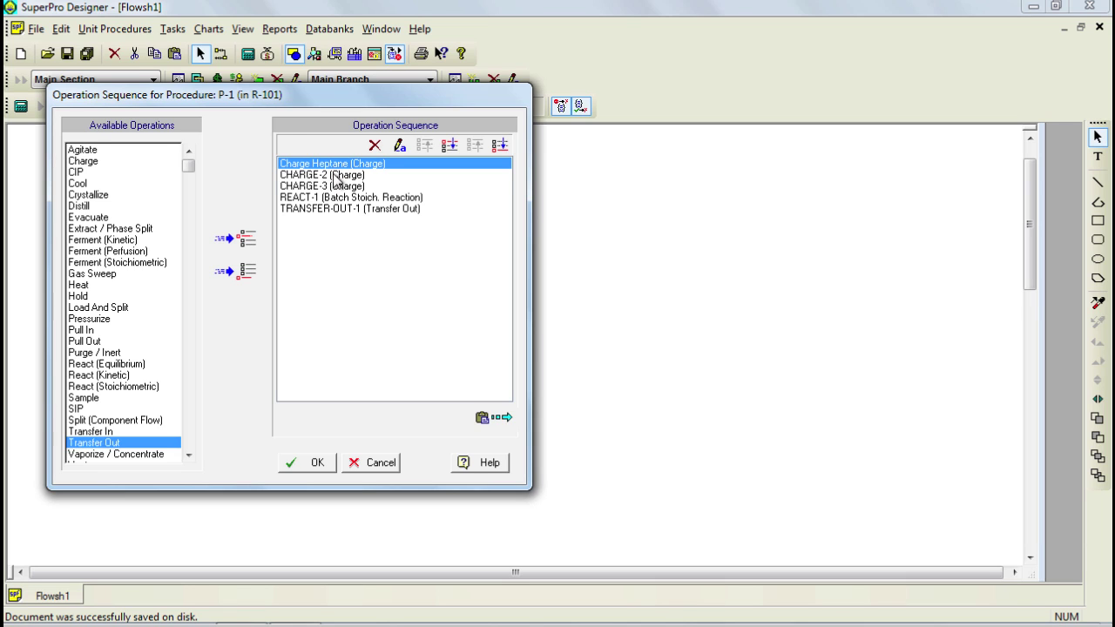
# Rename the second Charge operation in the P-1 sequence as "Charge Reactant A".
pyautogui.click(337, 177)
pyautogui.click(395, 145)
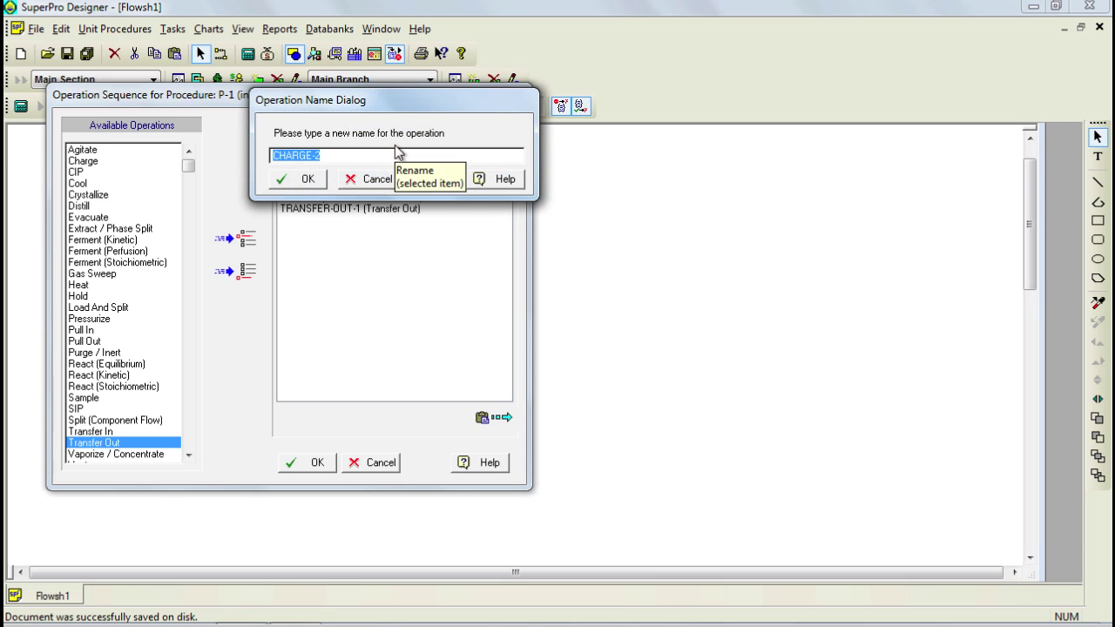
pyautogui.write('Charge Reactant A')
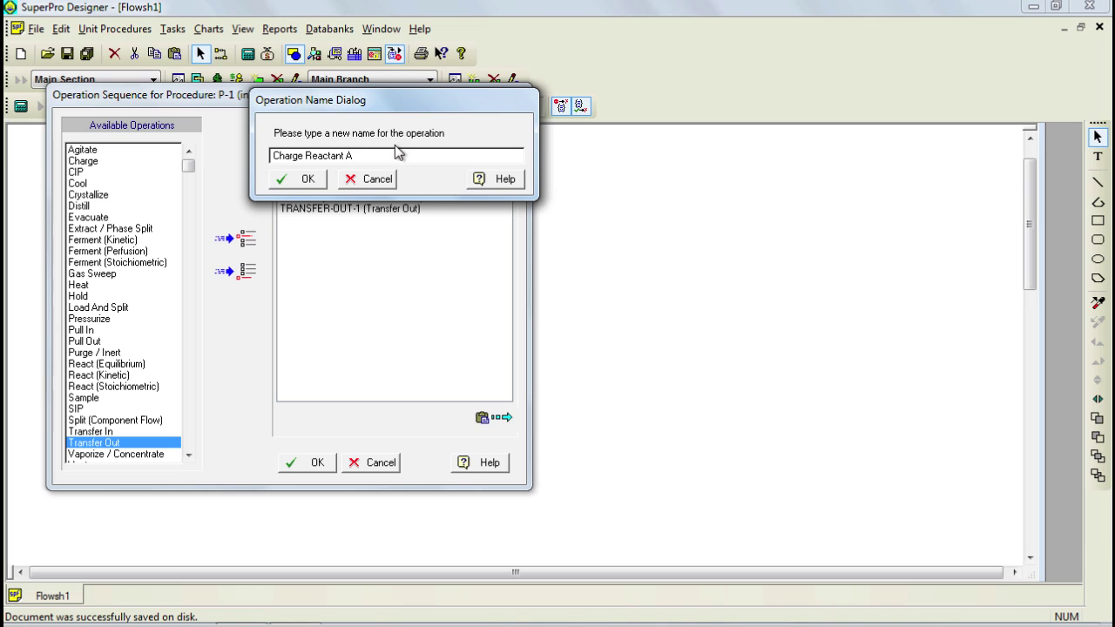
pyautogui.click(305, 178)
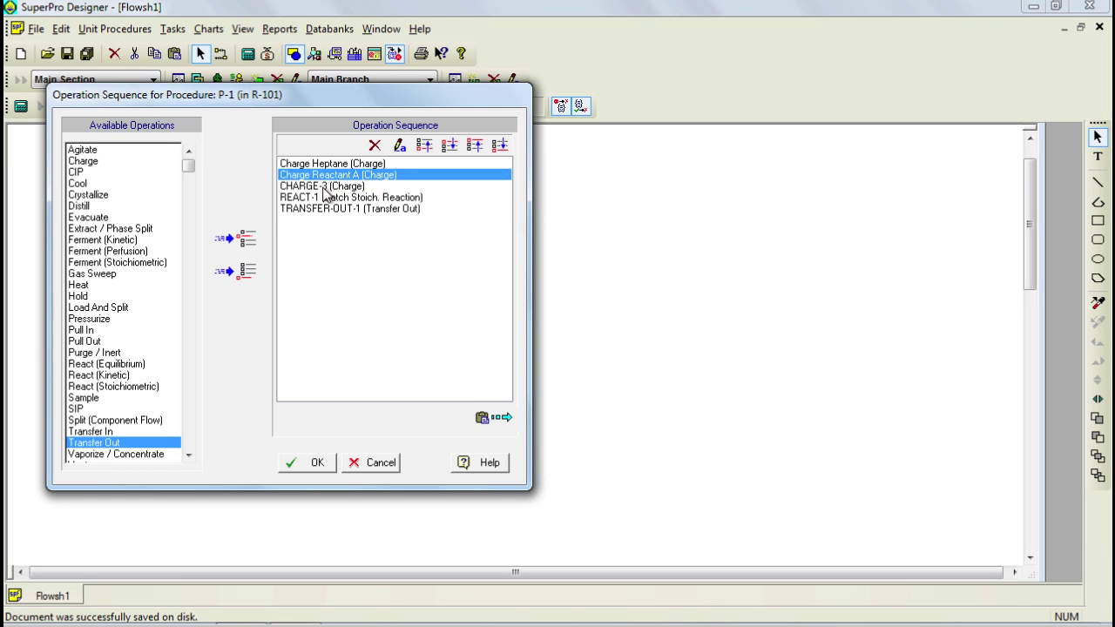
# Rename the third Charge operation in the P-1 sequence as "Charge Reactant B".
pyautogui.click(329, 187)
pyautogui.click(399, 145)
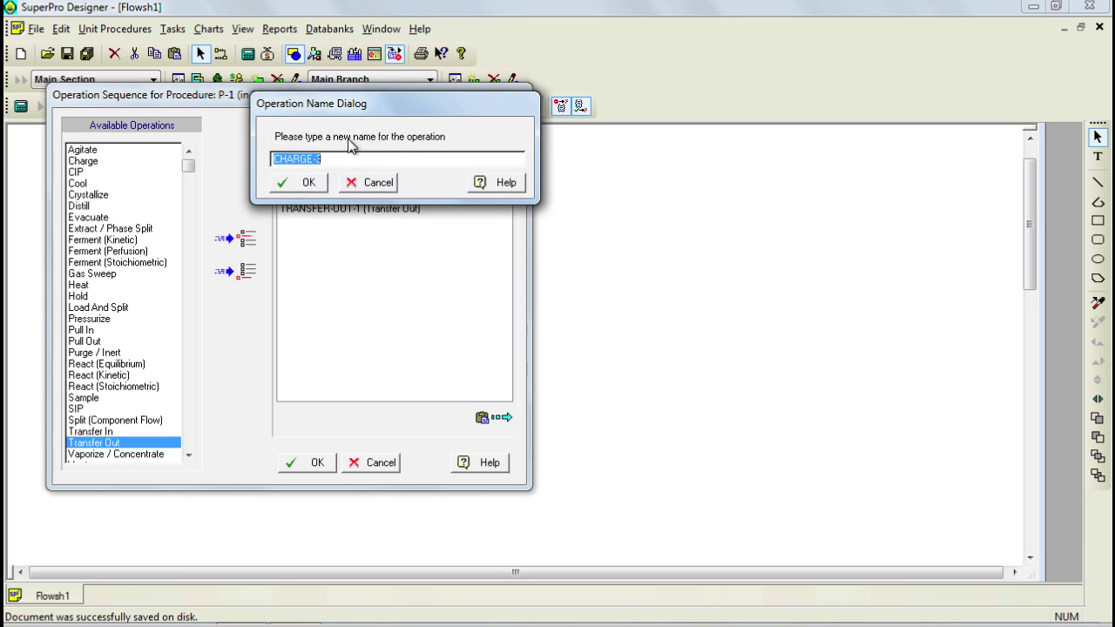
pyautogui.write('Charg')
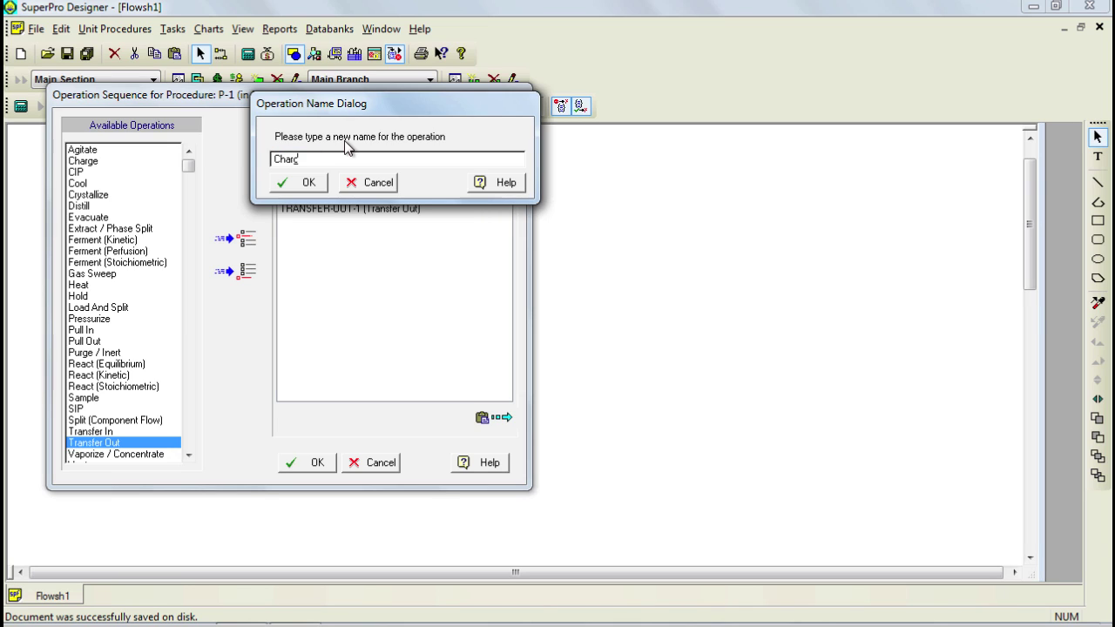
pyautogui.write('e Reactant B')
pyautogui.click(298, 183)
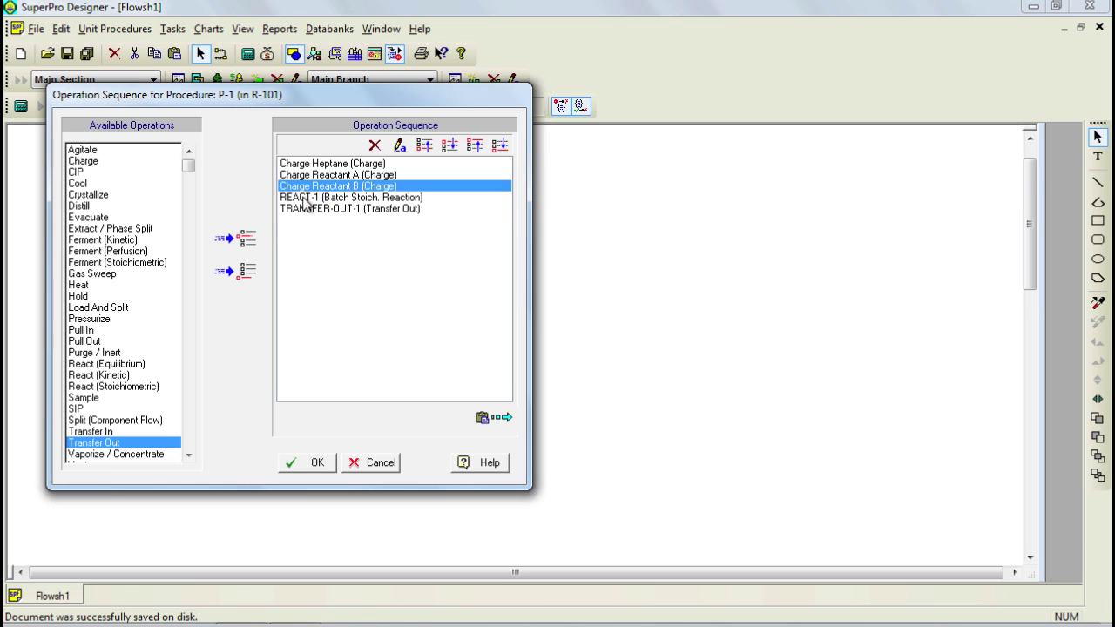
# Rename the Transfer Out operation as "Transfer to PFF-101" and accept the operation sequence of procedure P-1.
pyautogui.click(309, 209)
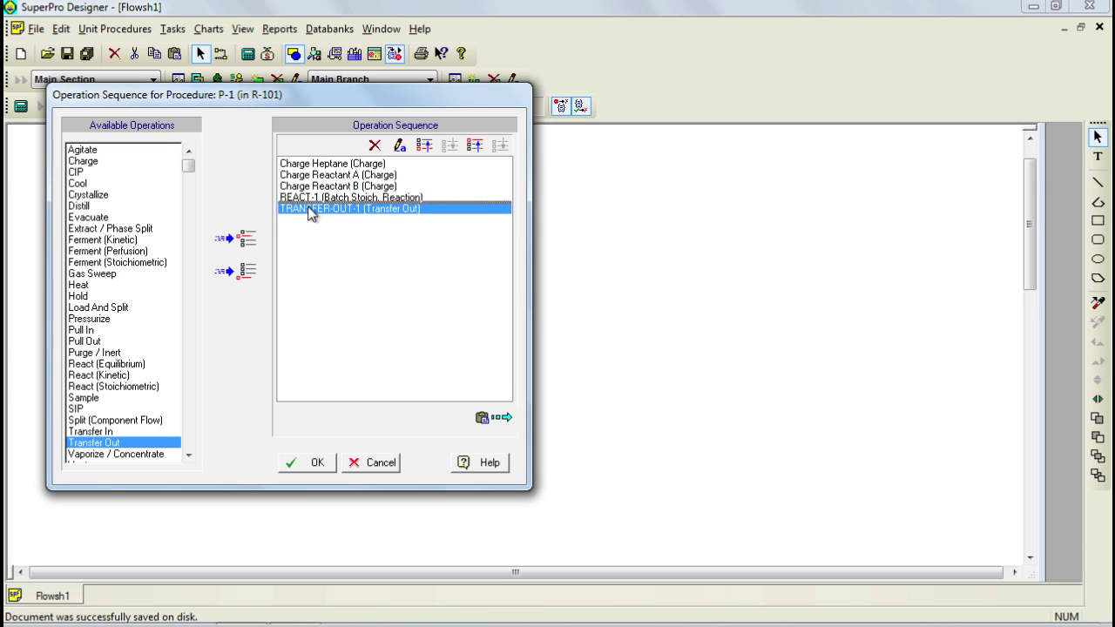
pyautogui.click(398, 146)
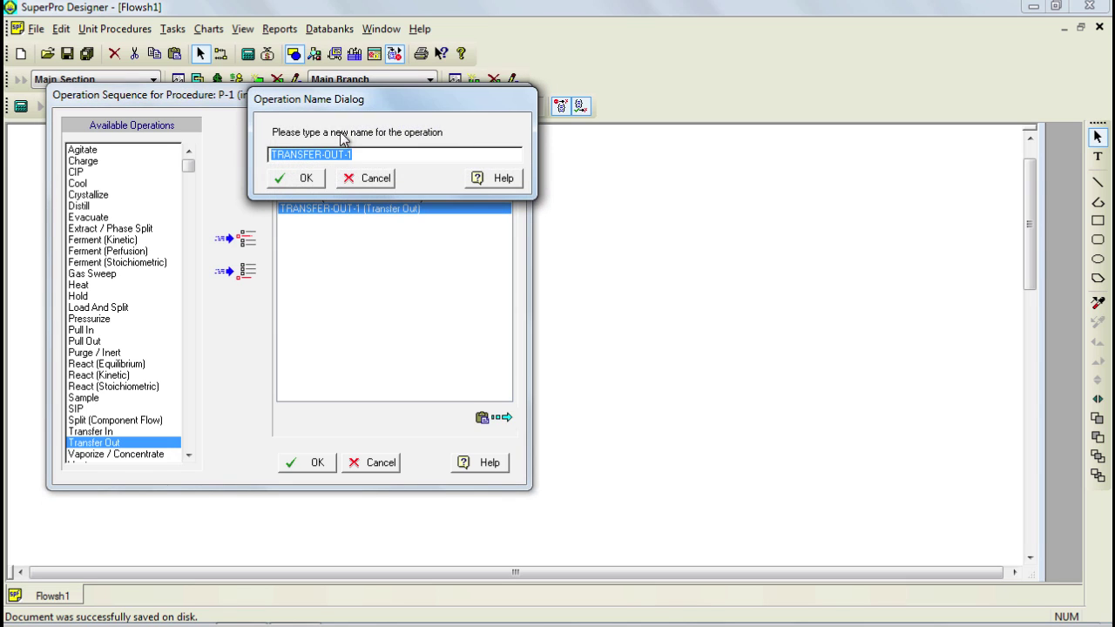
pyautogui.write('Transfe')
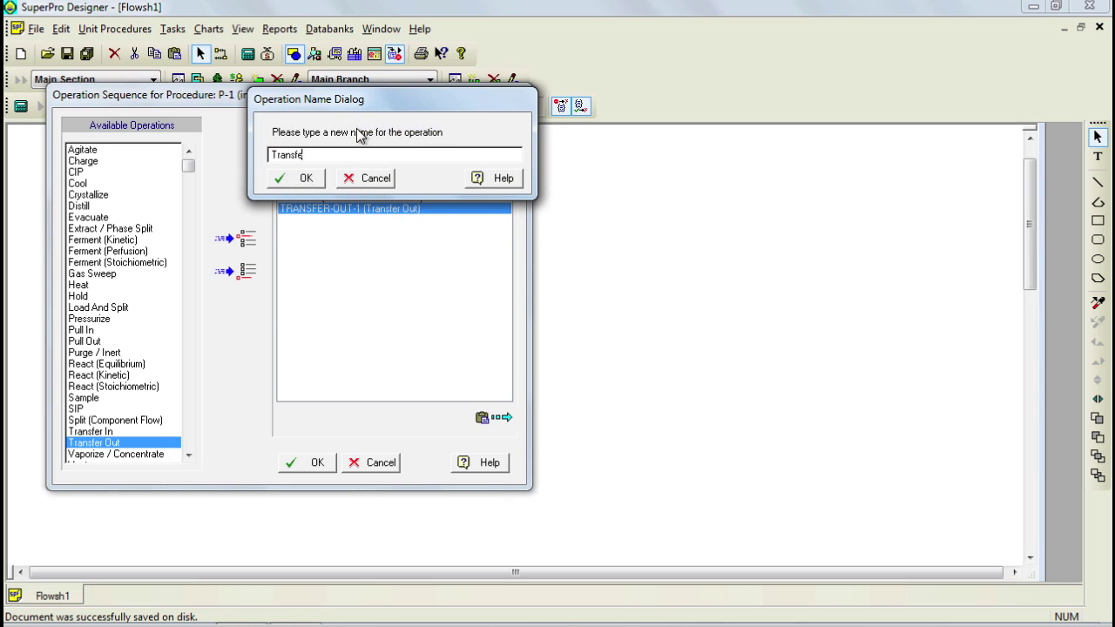
pyautogui.write('r to')
pyautogui.write(' PFR')
pyautogui.write('-101')
pyautogui.click(299, 178)
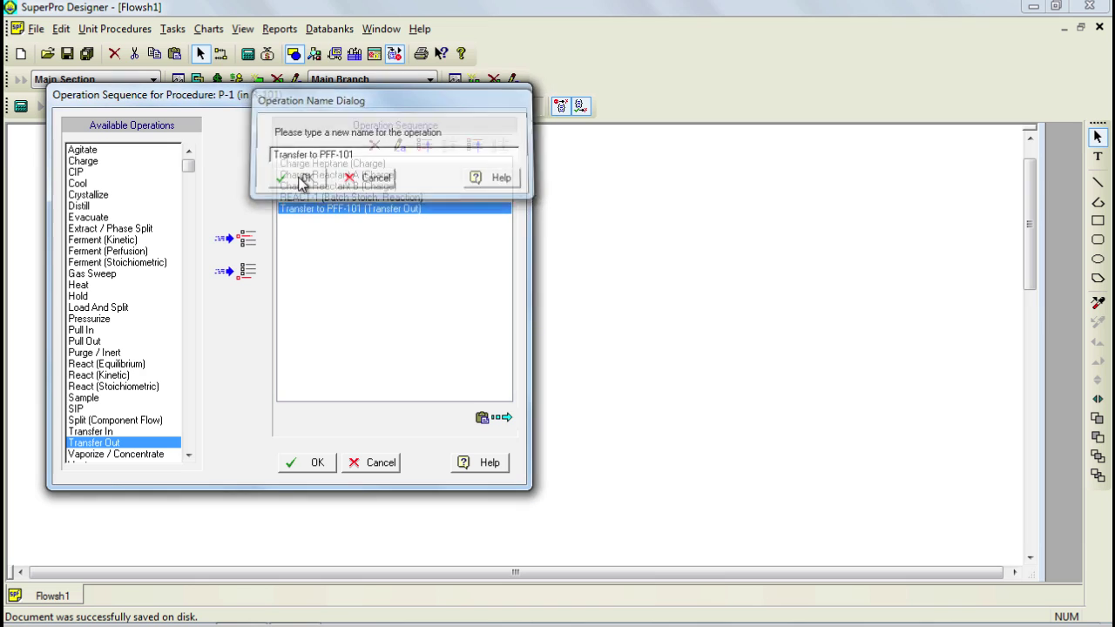
pyautogui.click(317, 464)
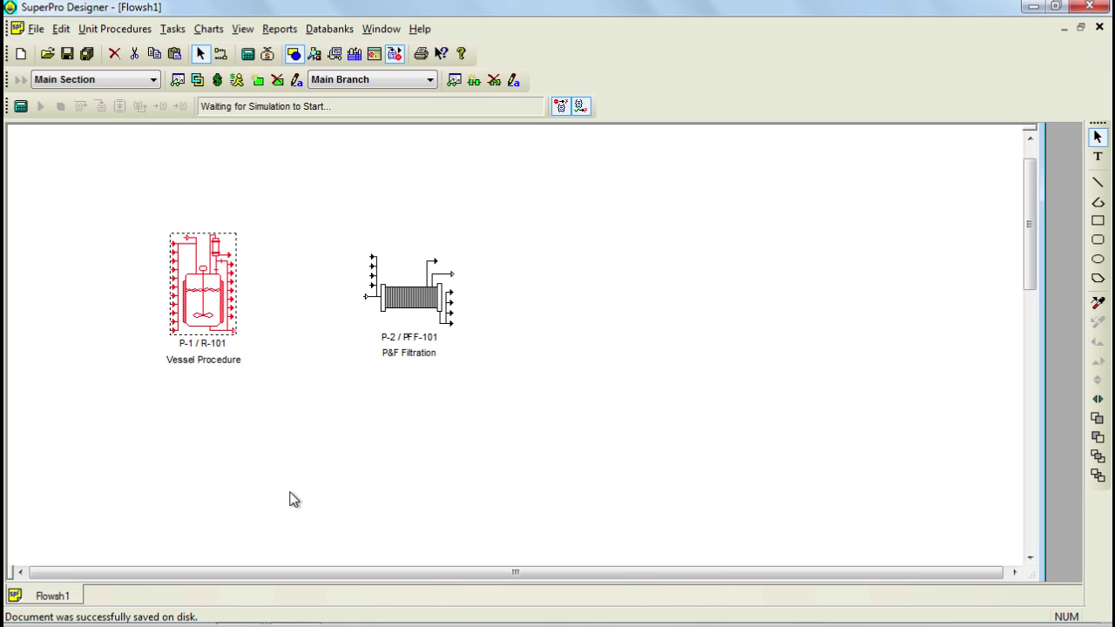
# Add Wash Cake and Transfer Out operations after the filtration in procedure P-2, and save the flowsheet.
pyautogui.doubleClick(411, 307)
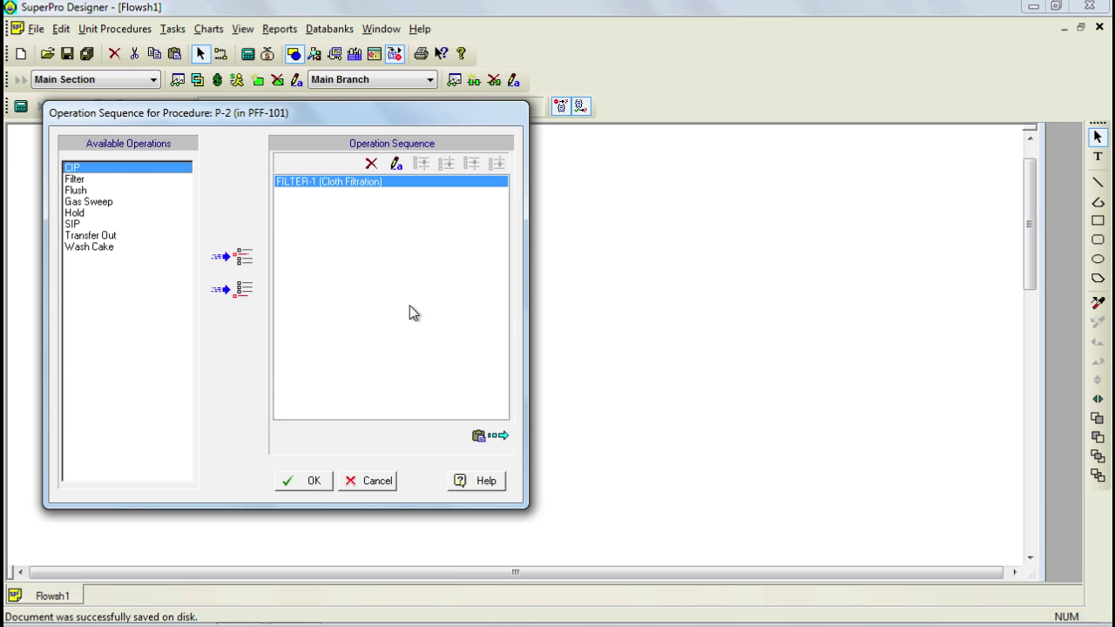
pyautogui.doubleClick(109, 249)
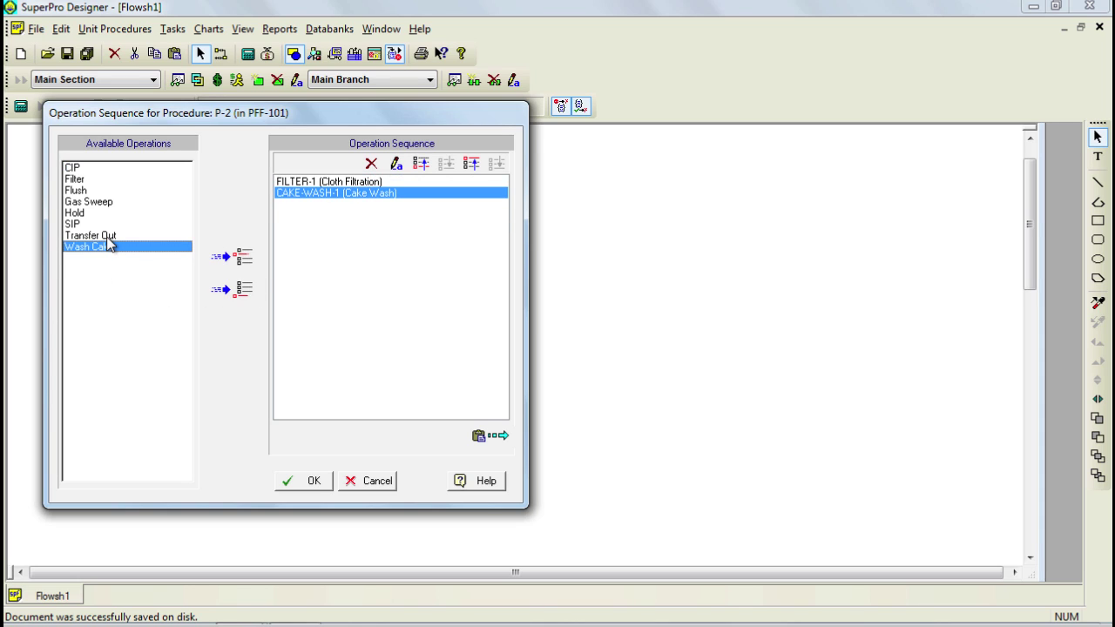
pyautogui.doubleClick(108, 237)
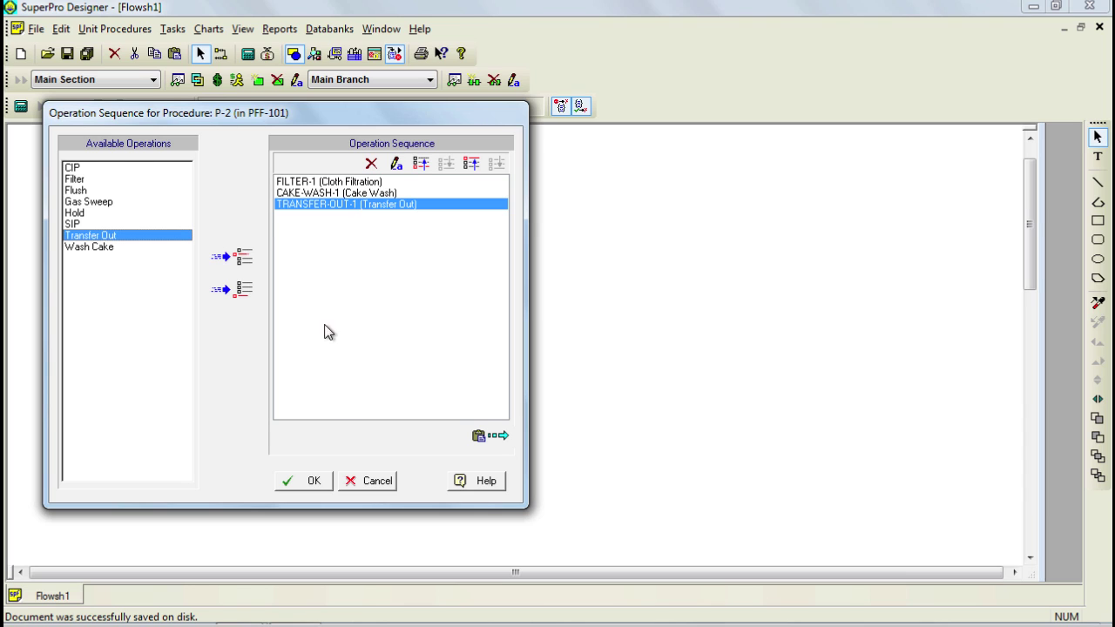
pyautogui.click(313, 482)
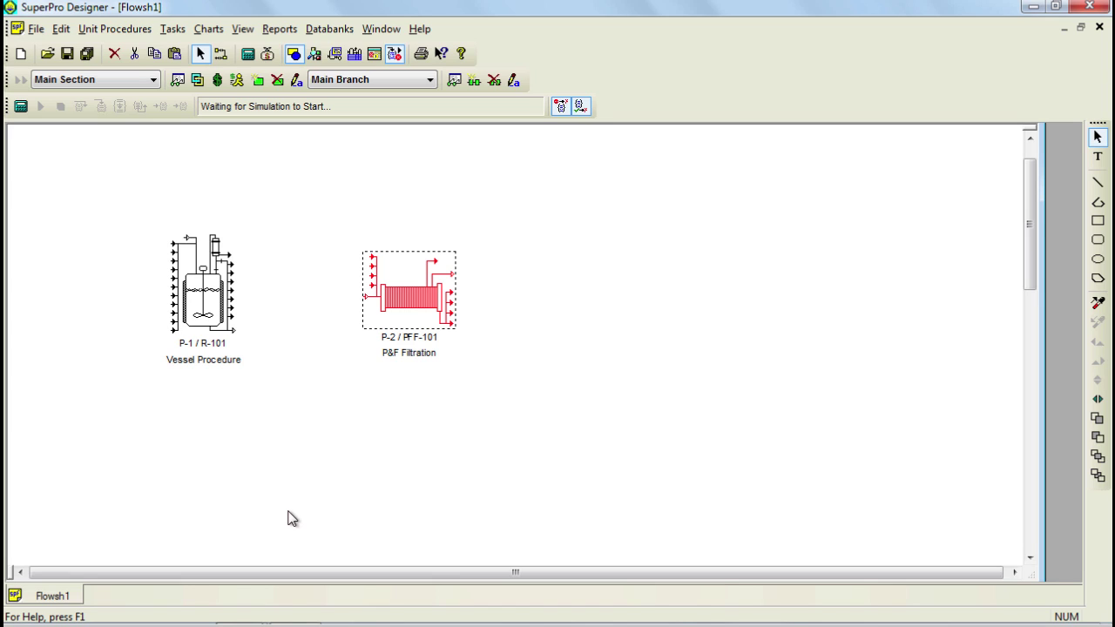
pyautogui.hotkey('ctrl', 's')
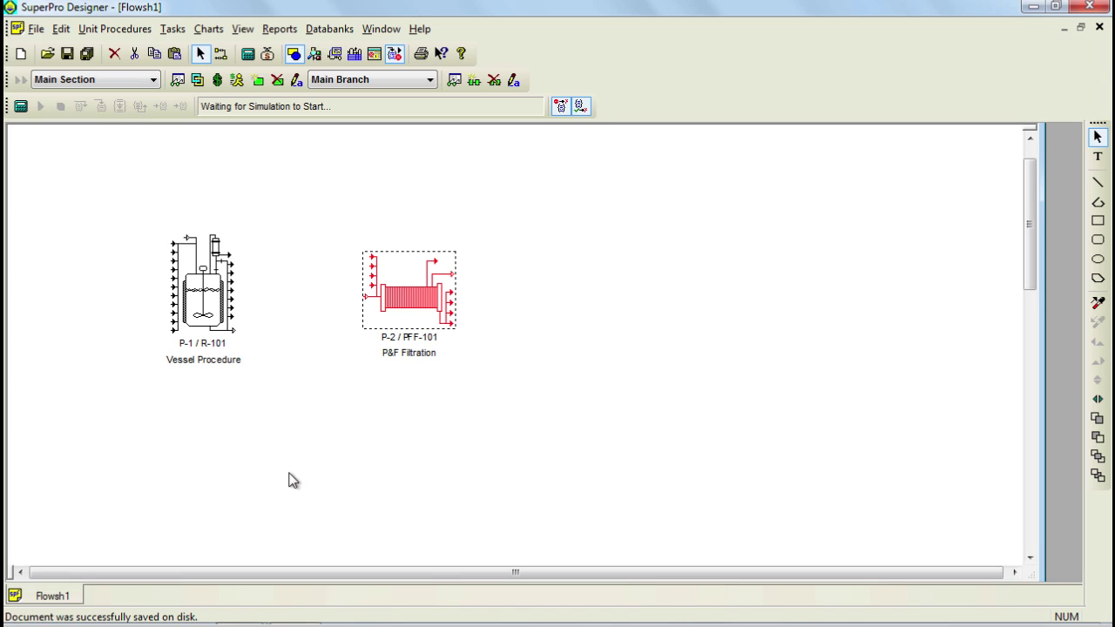
# Draw a feed stream from the empty area above and left of reactor P-1 into its uppermost left inlet port.
pyautogui.click(221, 55)
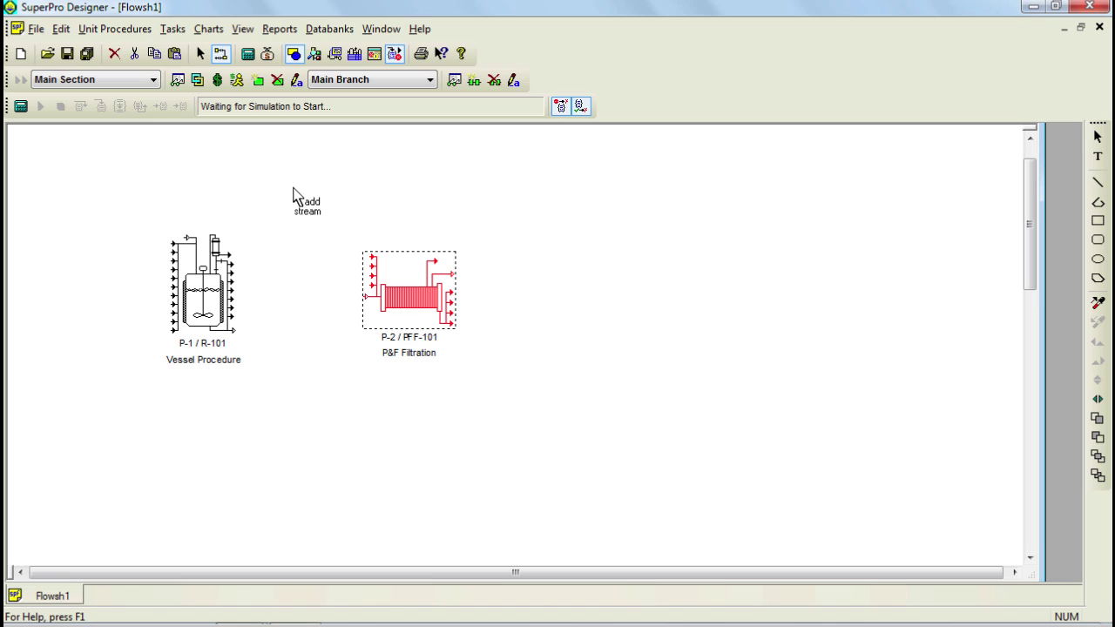
pyautogui.click(112, 190)
pyautogui.click(171, 245)
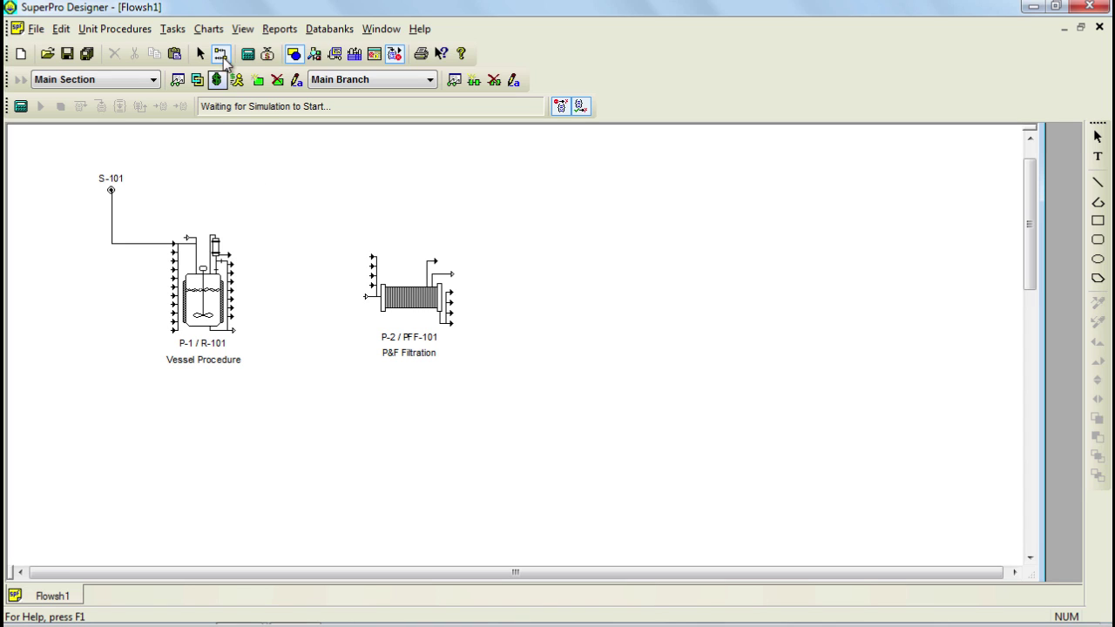
# Leave stream-drawing mode and open the help topic for the P-2 Plate and Frame Filtration procedure.
pyautogui.click(204, 55)
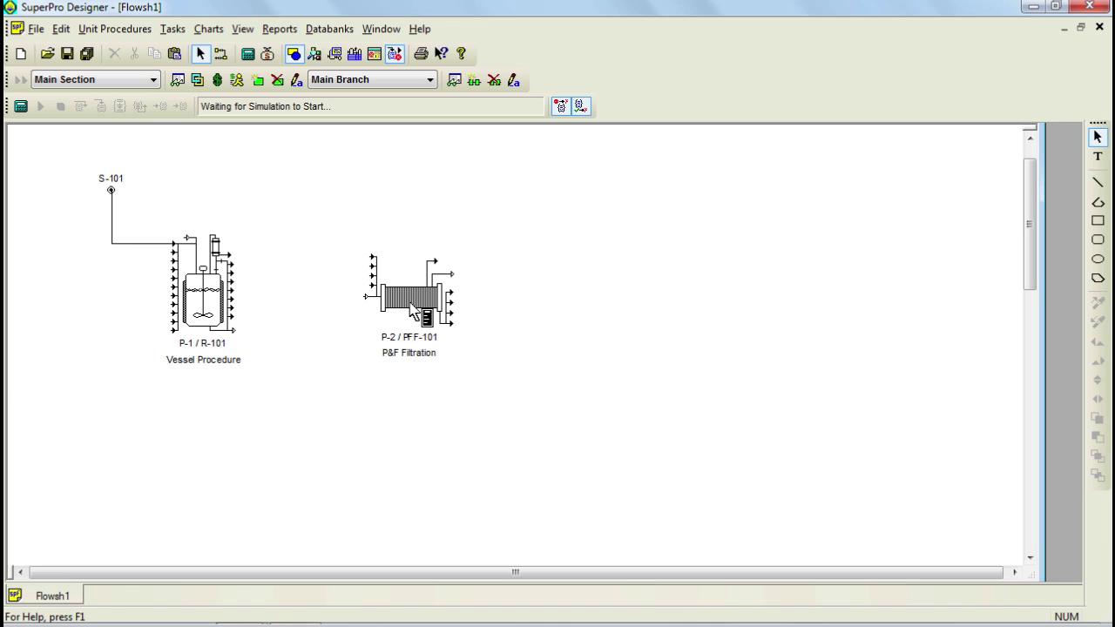
pyautogui.rightClick(414, 300)
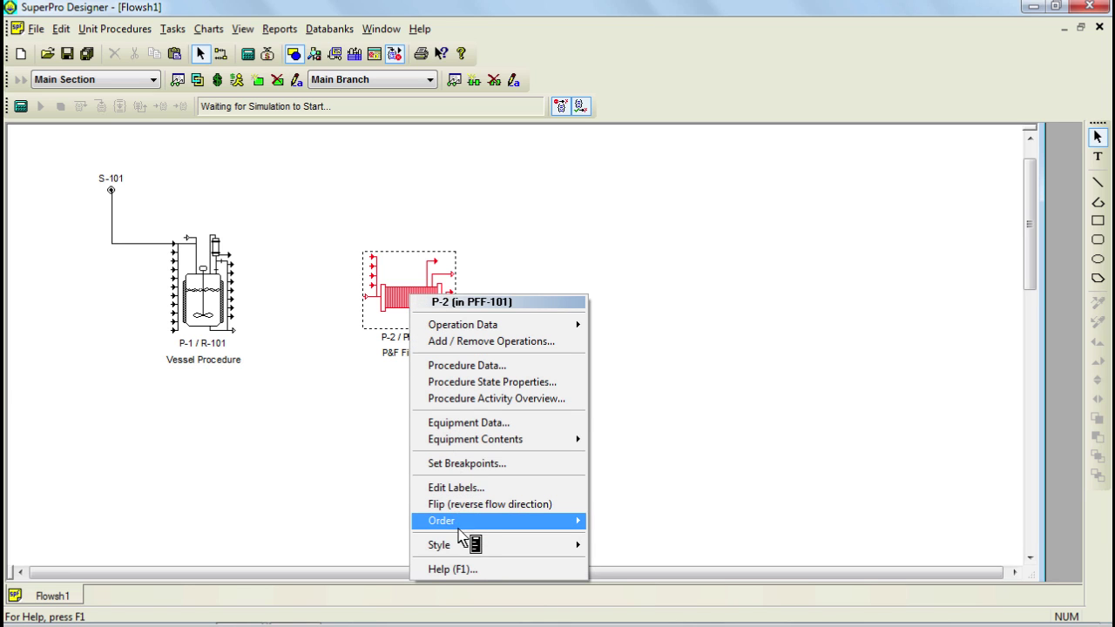
pyautogui.click(462, 571)
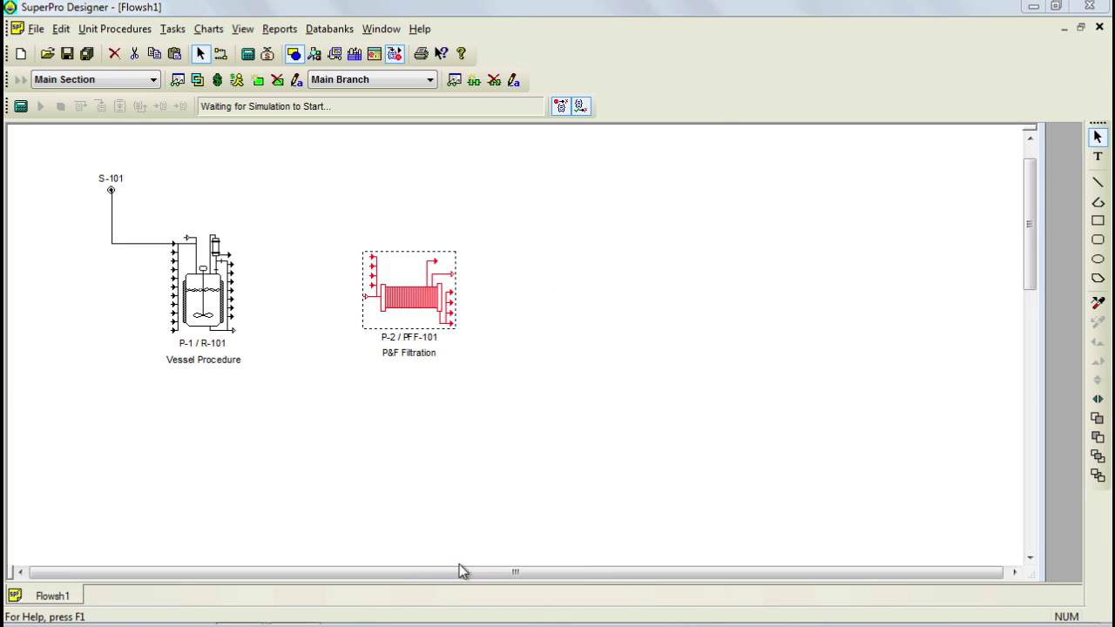
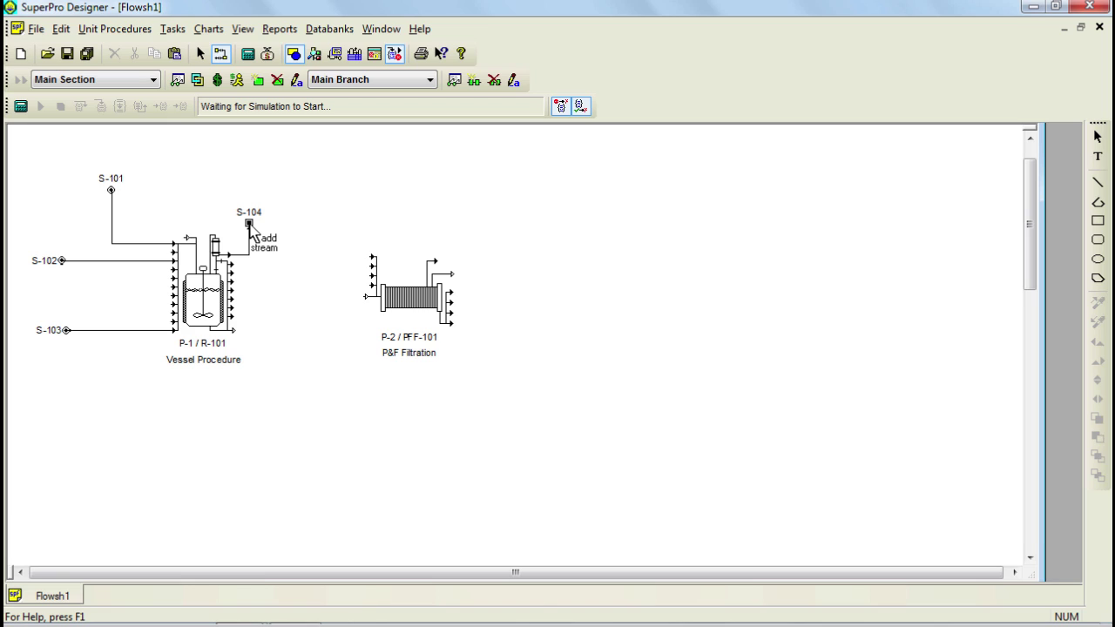
# Connect the reactor's bottom outlet to the filter's feed inlet, and draw a separate input stream into the filter inlet port just above it.
pyautogui.click(234, 331)
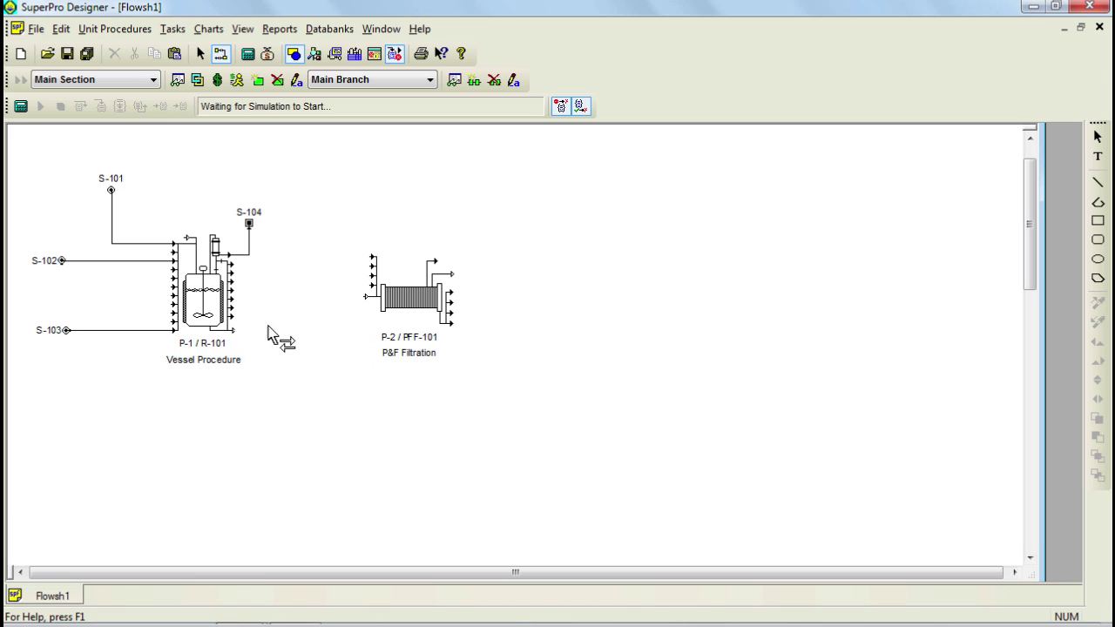
pyautogui.click(365, 297)
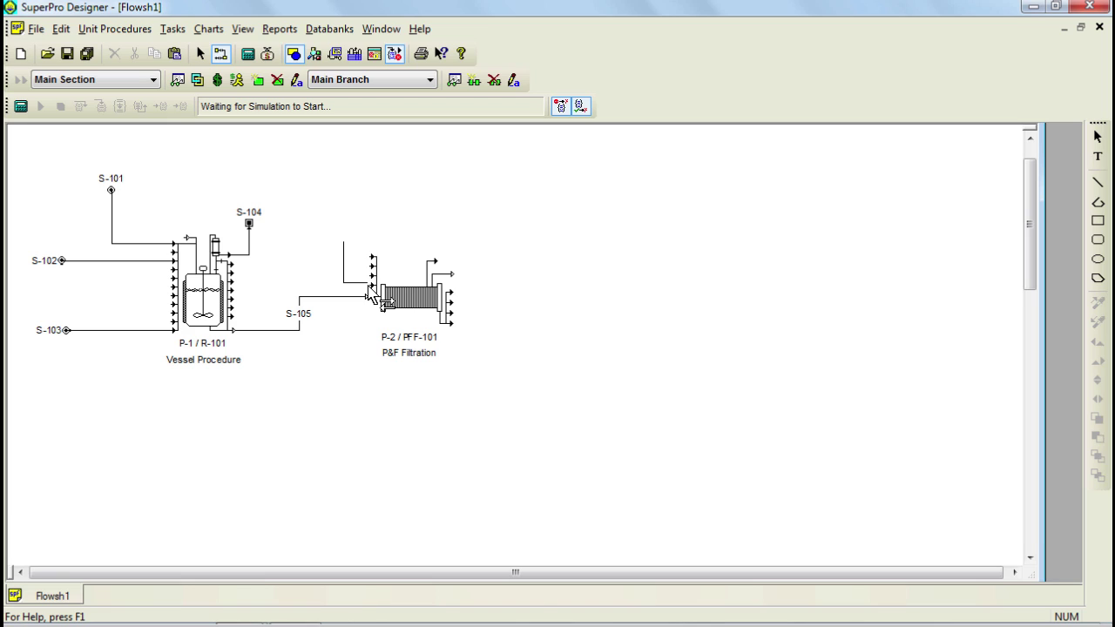
pyautogui.click(368, 295)
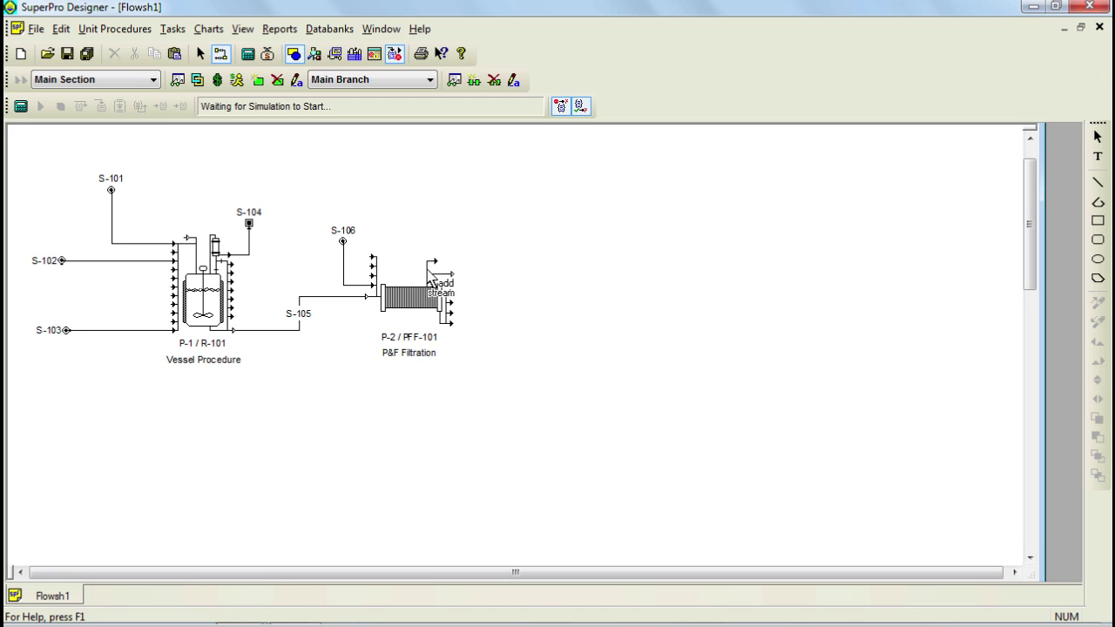
# Draw three output streams from filter P-2: one from its upper cake outlet, and one each from the highest and lowest ports of the lower outlet group.
pyautogui.click(451, 274)
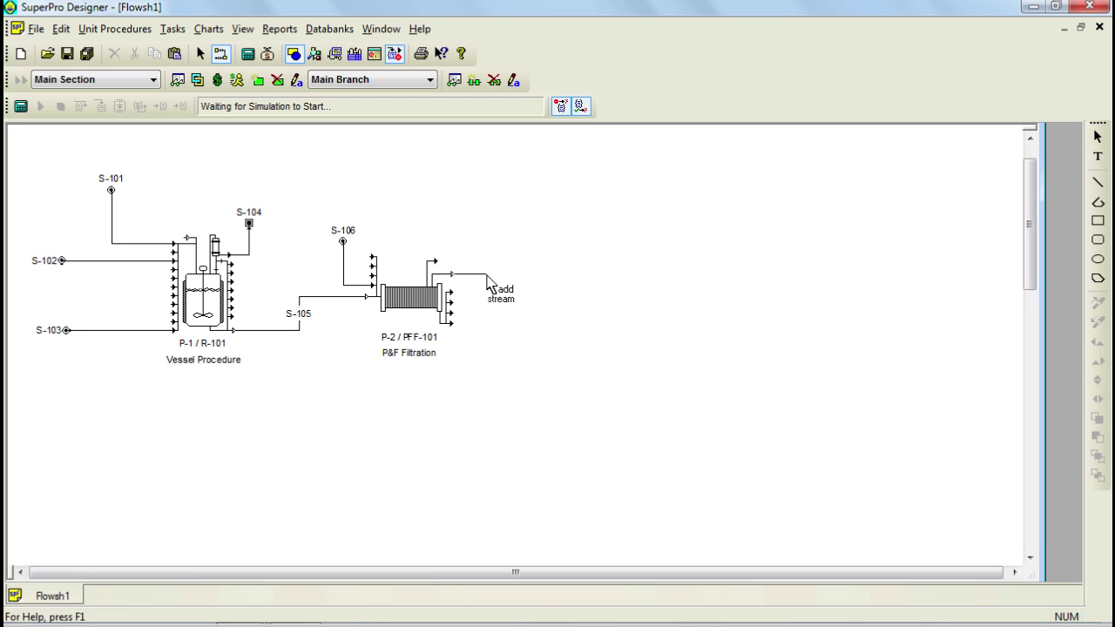
pyautogui.doubleClick(486, 243)
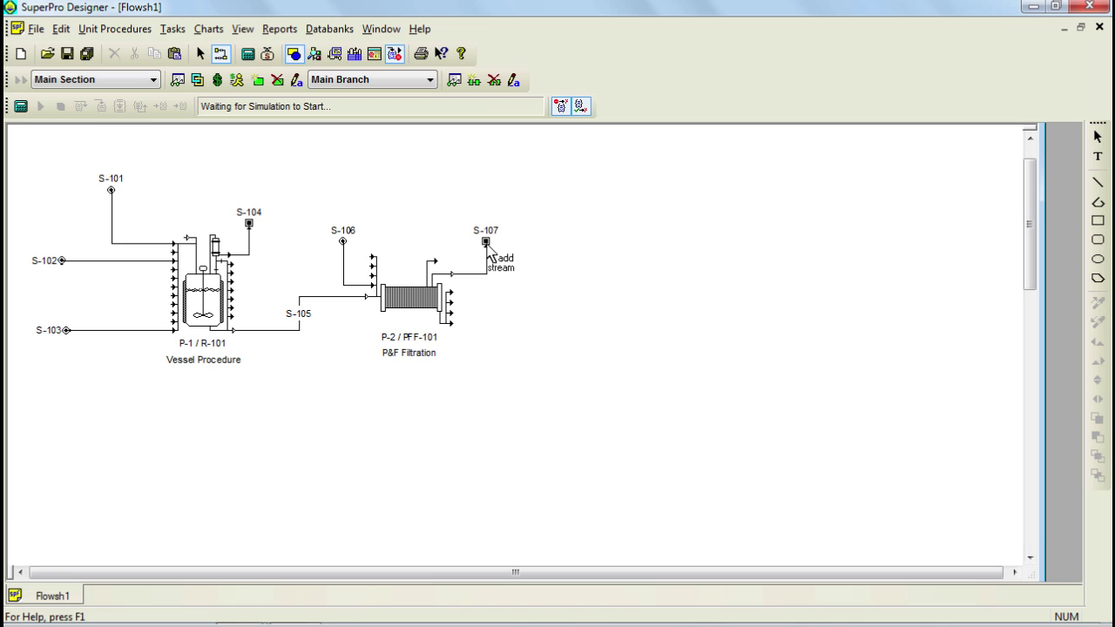
pyautogui.click(451, 292)
pyautogui.doubleClick(490, 292)
pyautogui.click(451, 323)
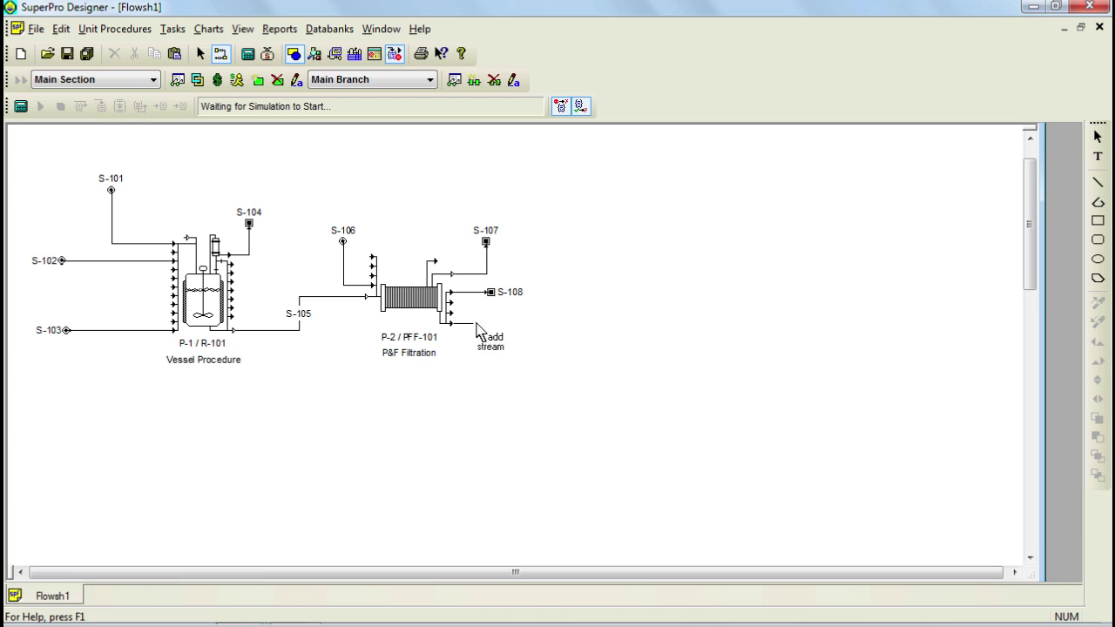
pyautogui.doubleClick(491, 324)
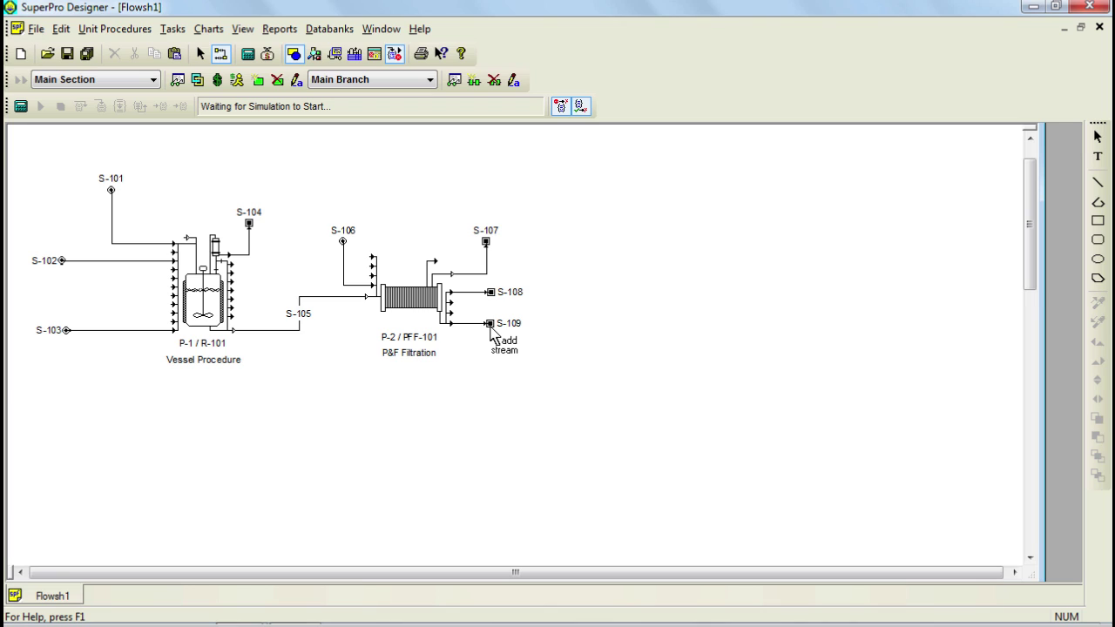
pyautogui.rightClick(492, 333)
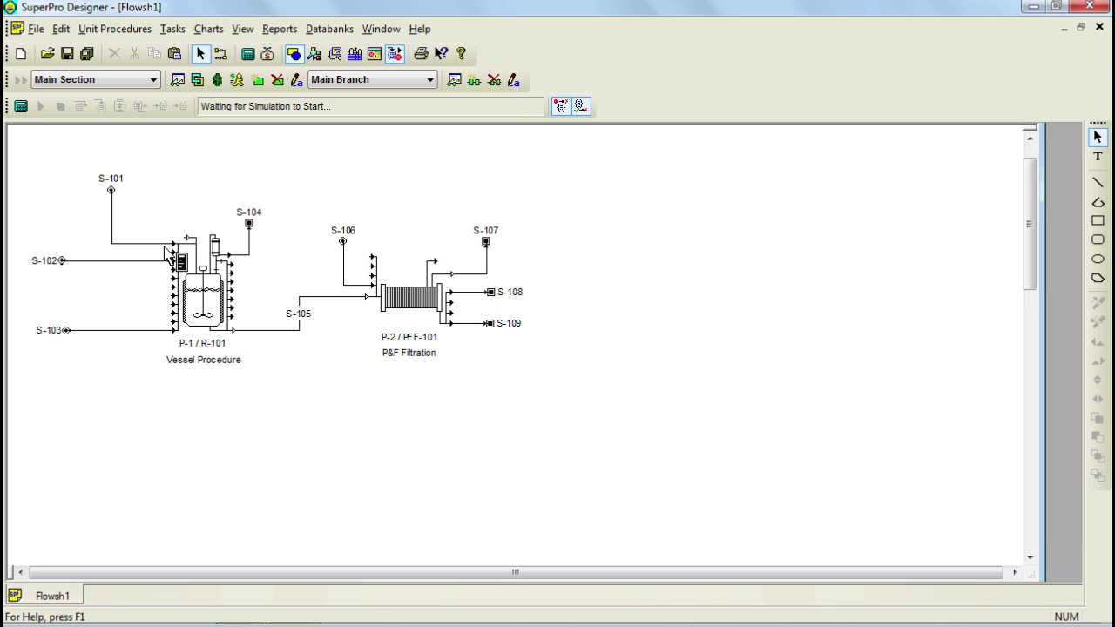
# Rename the reactor's uppermost feed stream S-101 as "Heptane".
pyautogui.rightClick(160, 245)
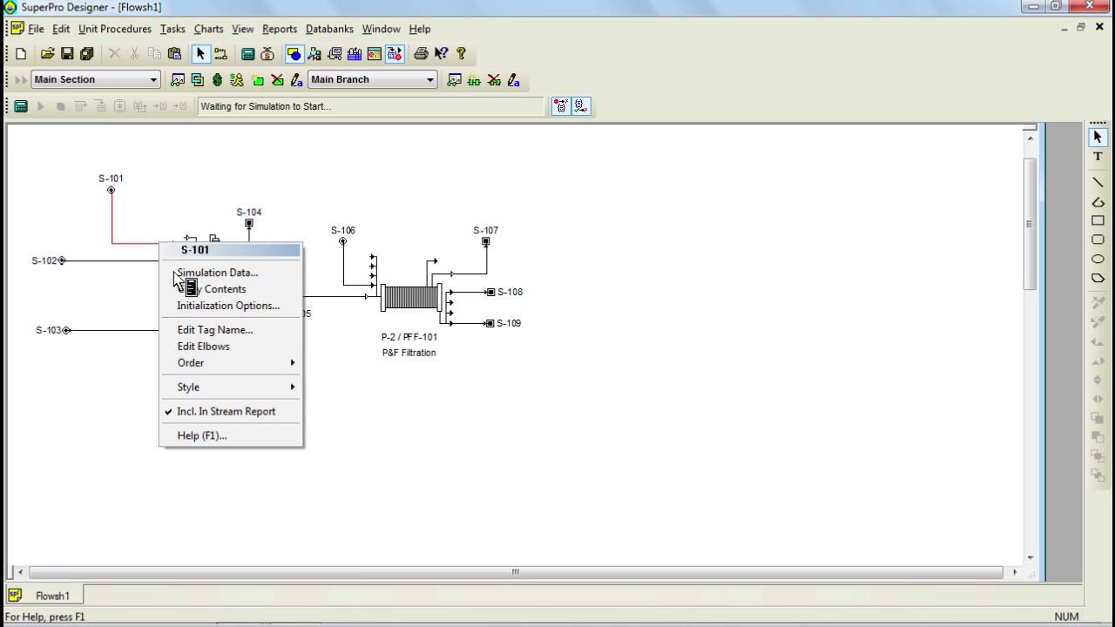
pyautogui.click(207, 331)
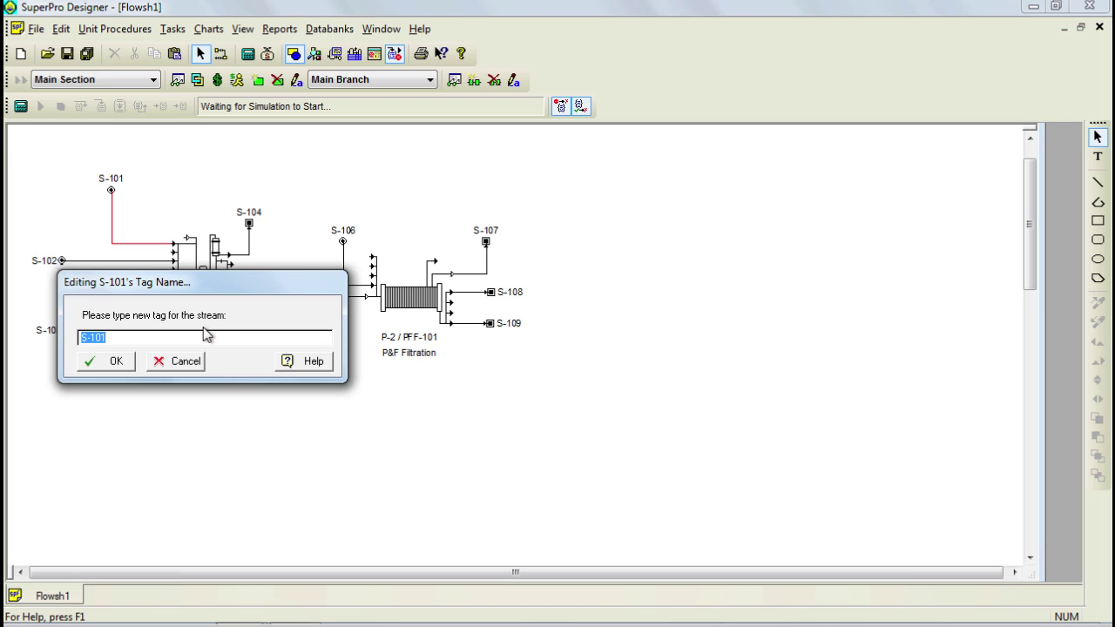
pyautogui.write('Heptane')
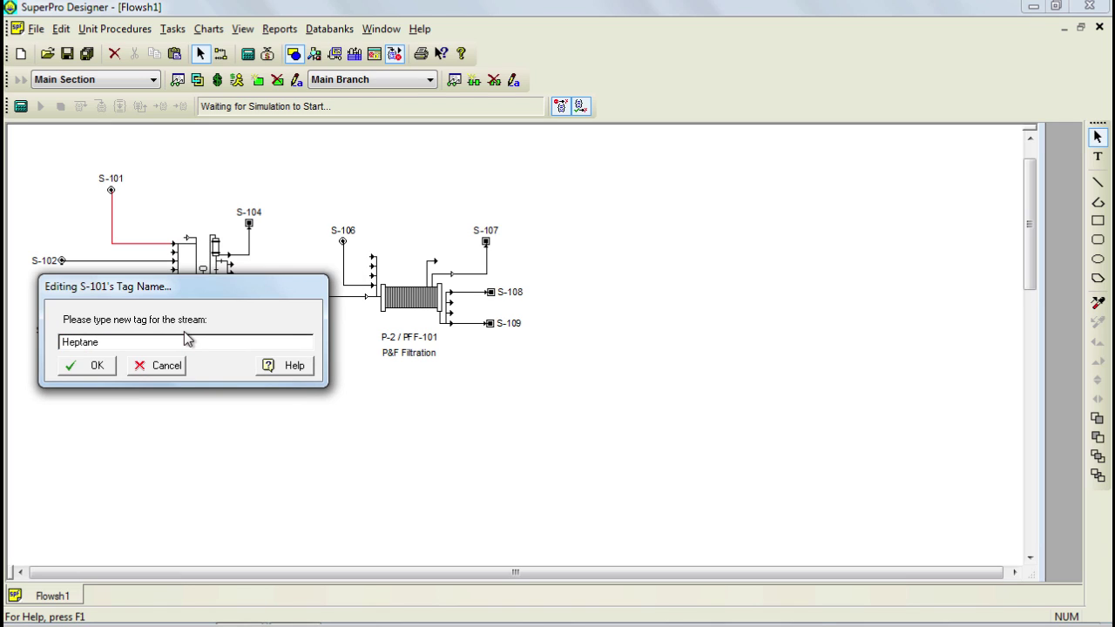
pyautogui.click(98, 367)
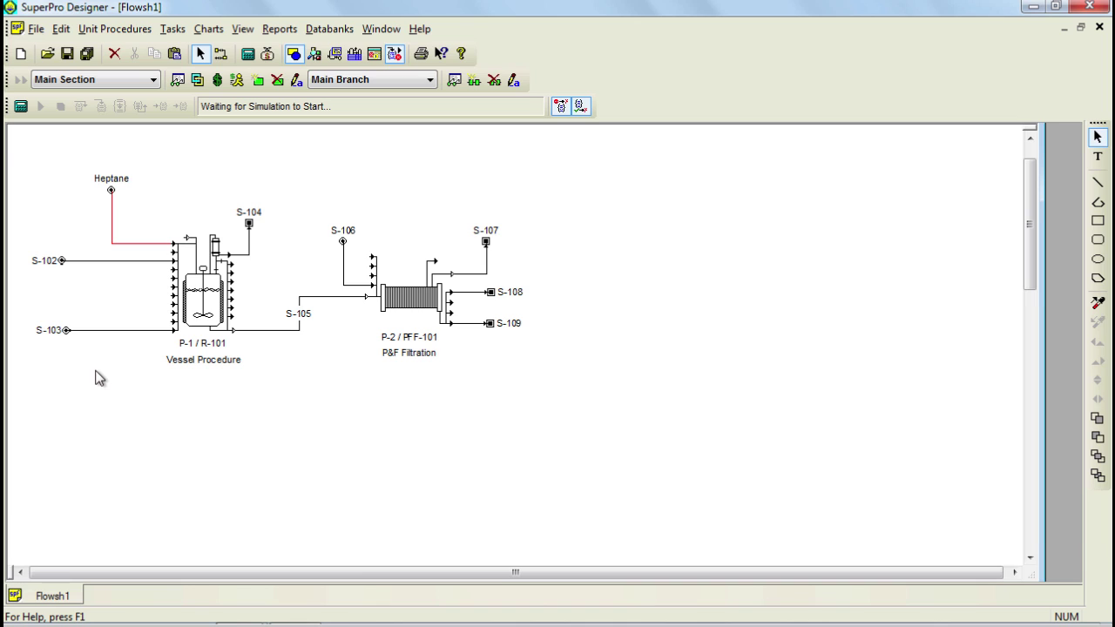
# Rename the filter's upper output stream S-107 as "Cake".
pyautogui.rightClick(486, 285)
pyautogui.click(524, 343)
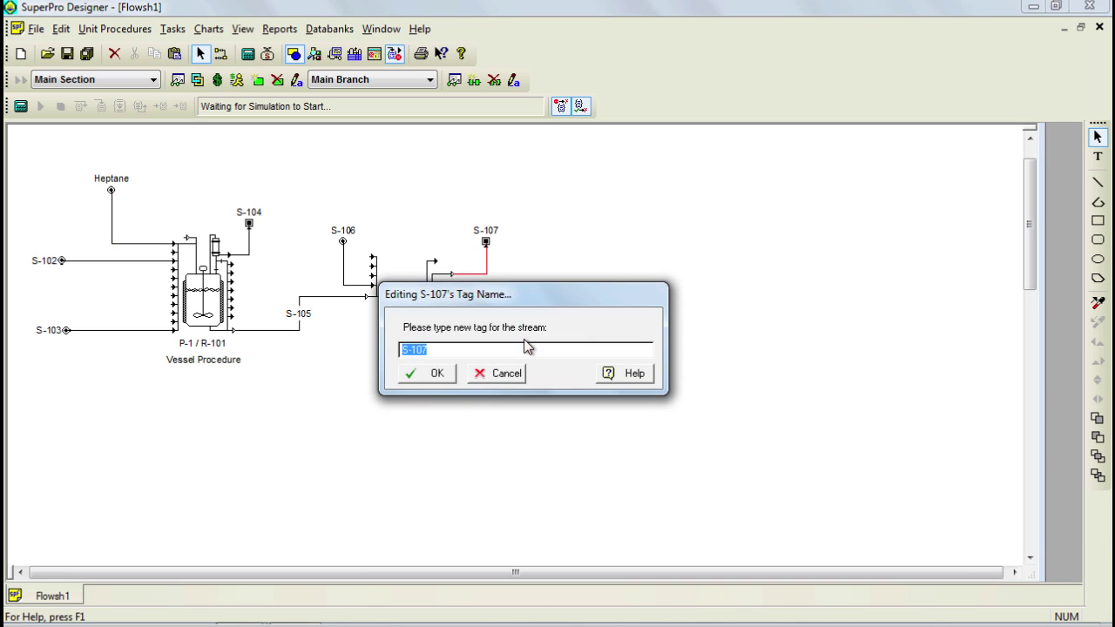
pyautogui.write('Cake')
pyautogui.click(437, 373)
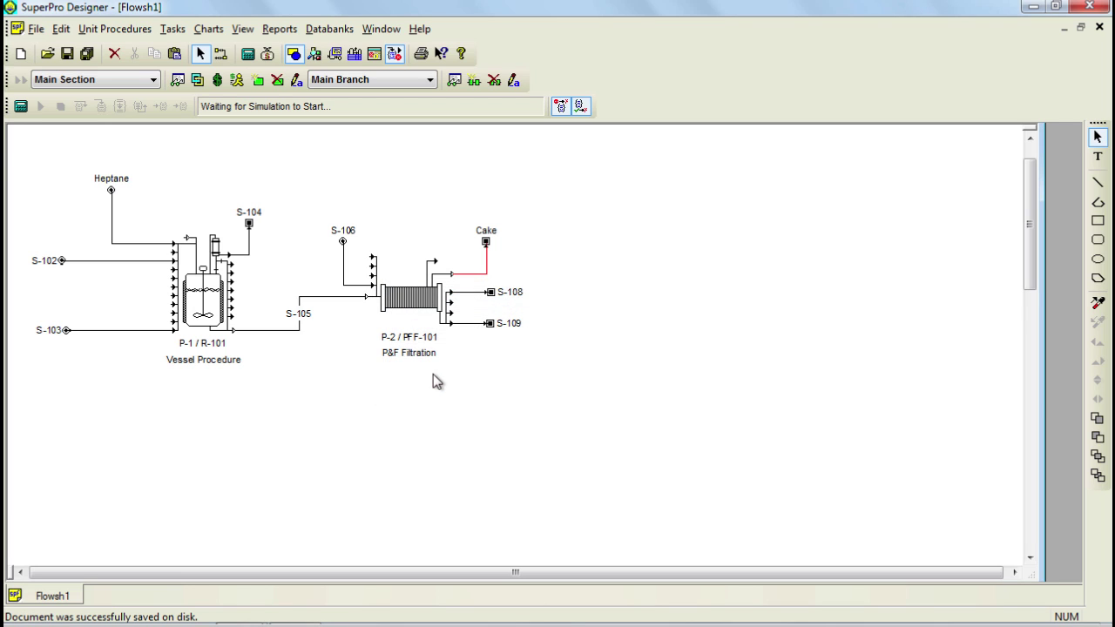